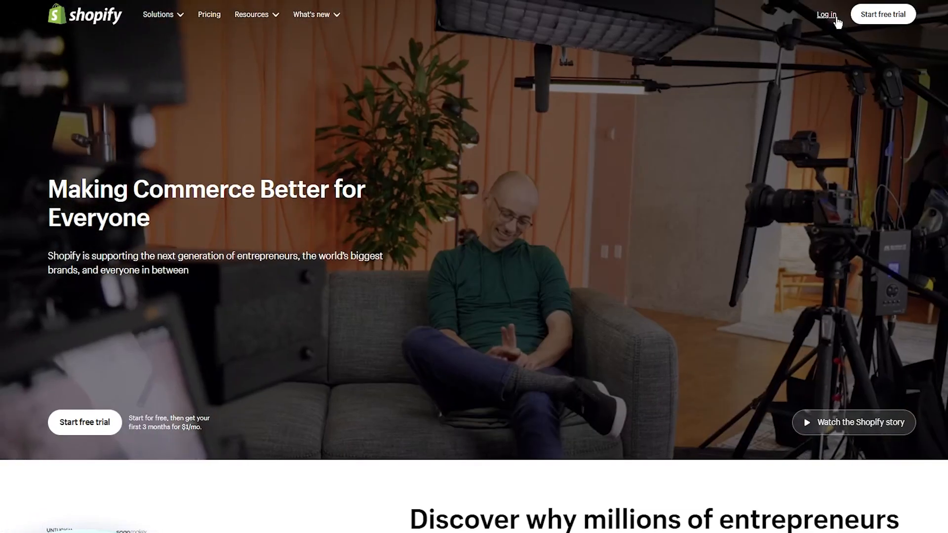
Step: Log in to Shopify and open the Shopify App Store from the store admin
click(836, 17)
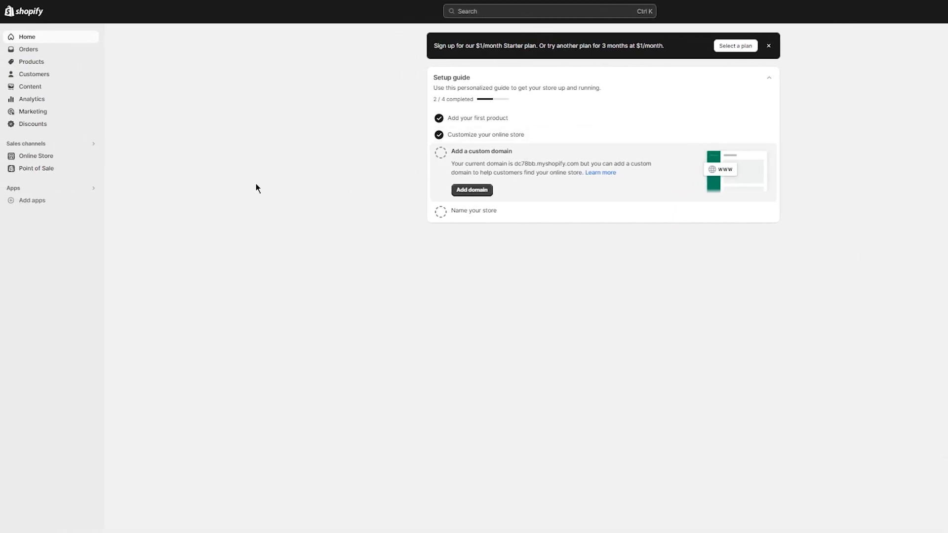
click(28, 201)
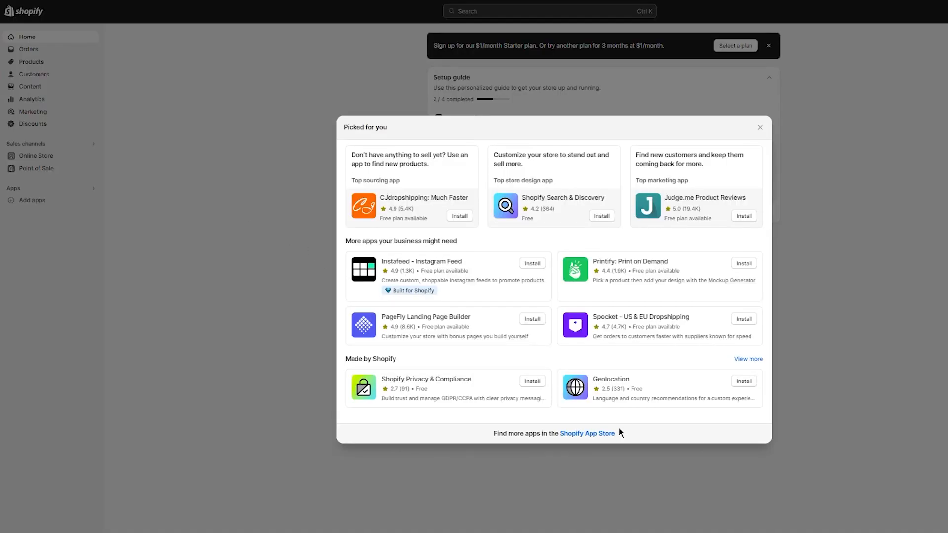
click(603, 434)
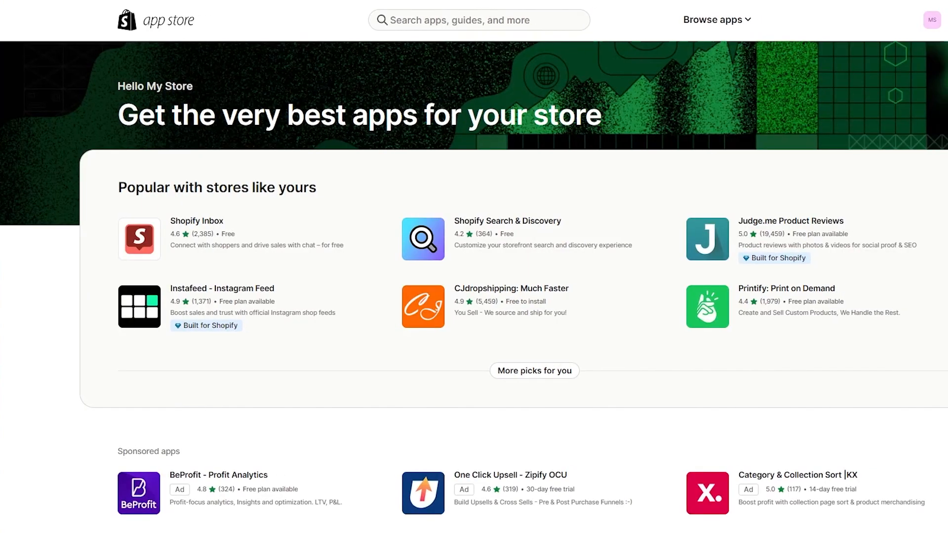
Step: Search the Shopify App Store for "print"
scroll(645, 249, down, 2)
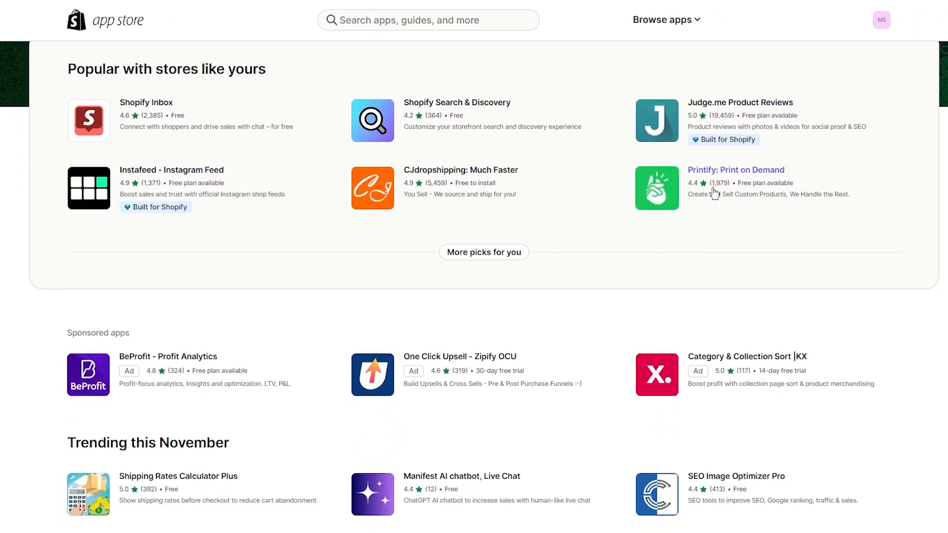
click(434, 19)
text(print)
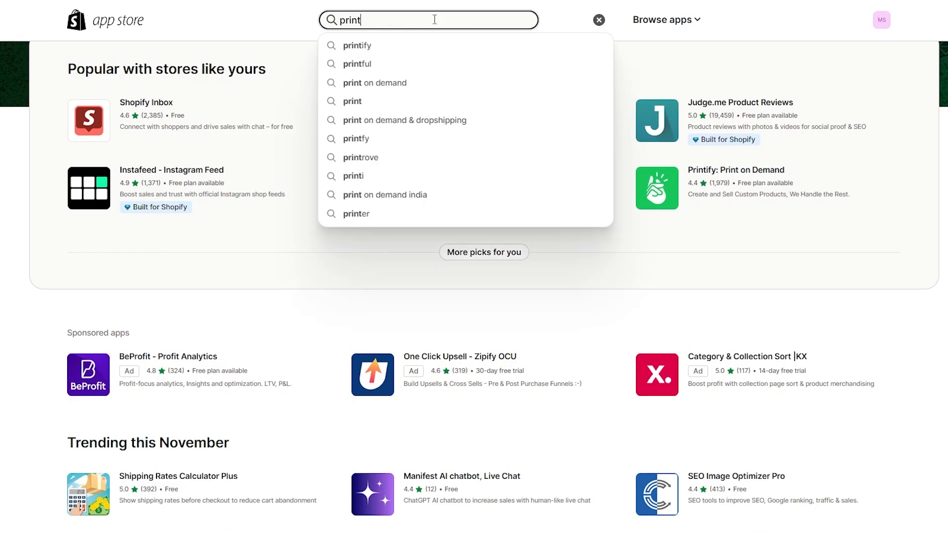
key(Return)
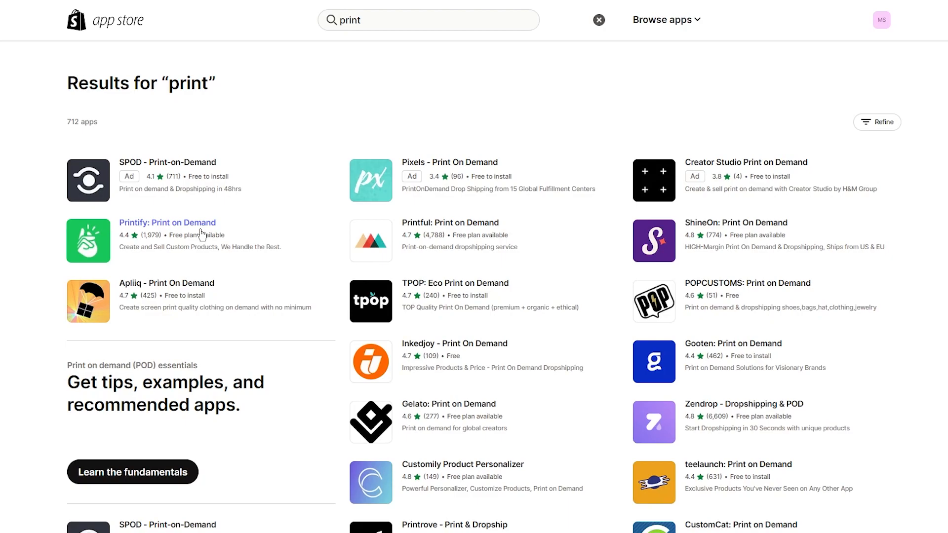
Step: Open the Printful: Print on Demand listing in the search results and install the app on the store
click(407, 245)
click(247, 235)
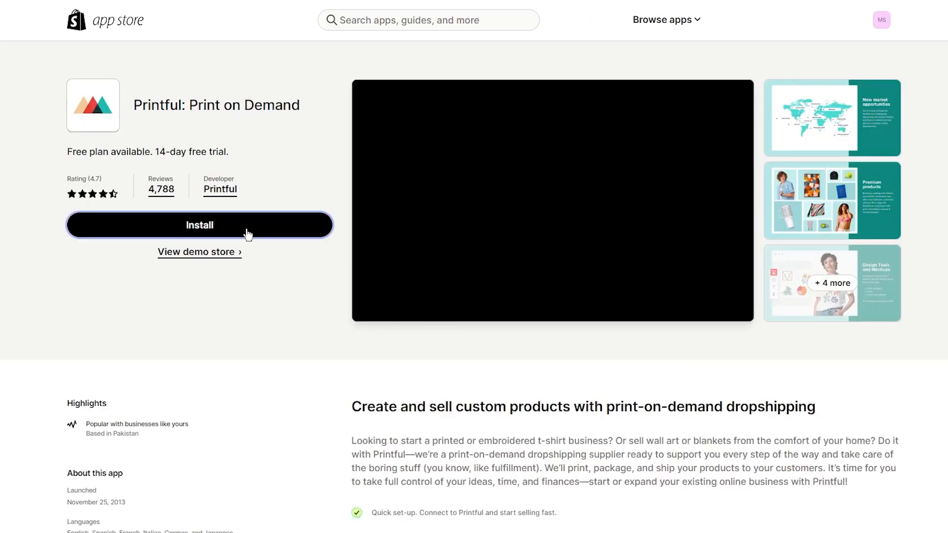
scroll(306, 352, down, 3)
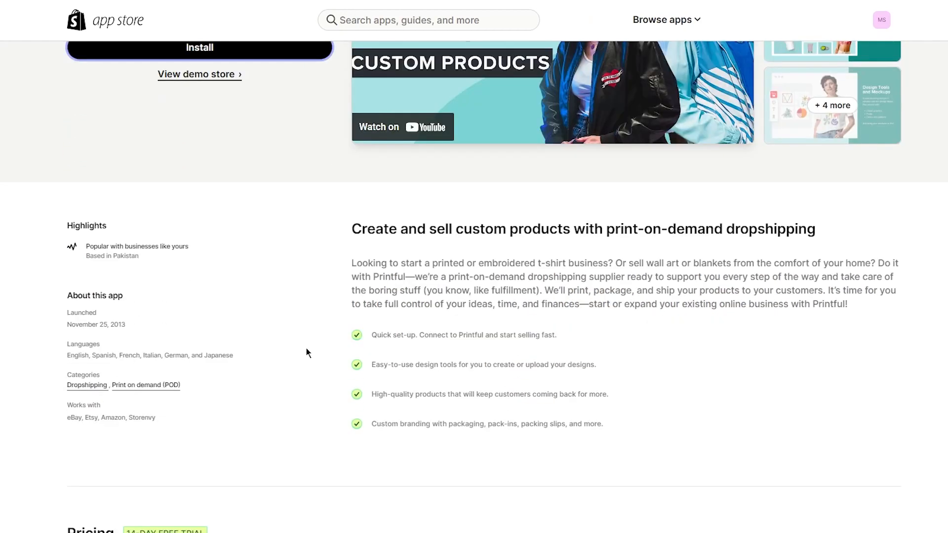
scroll(306, 351, up, 3)
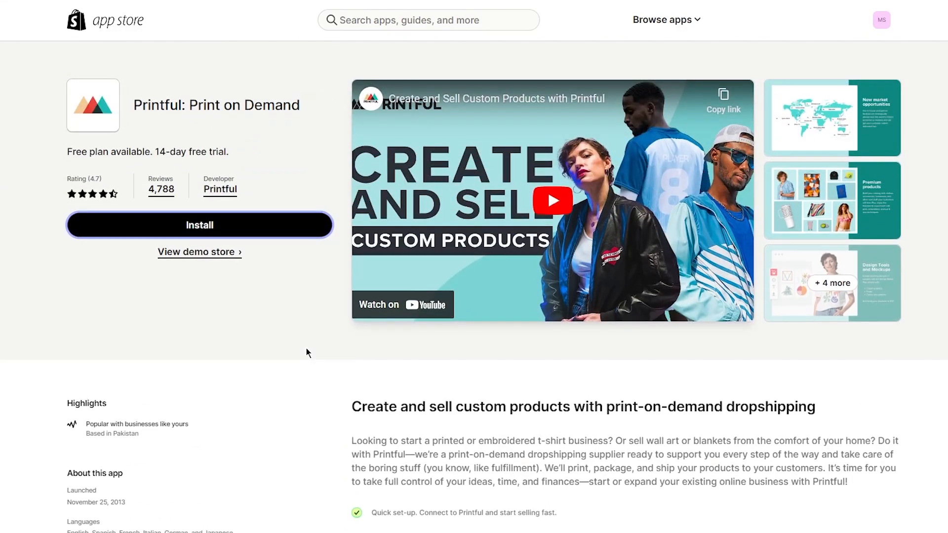
scroll(306, 353, down, 3)
scroll(306, 352, up, 3)
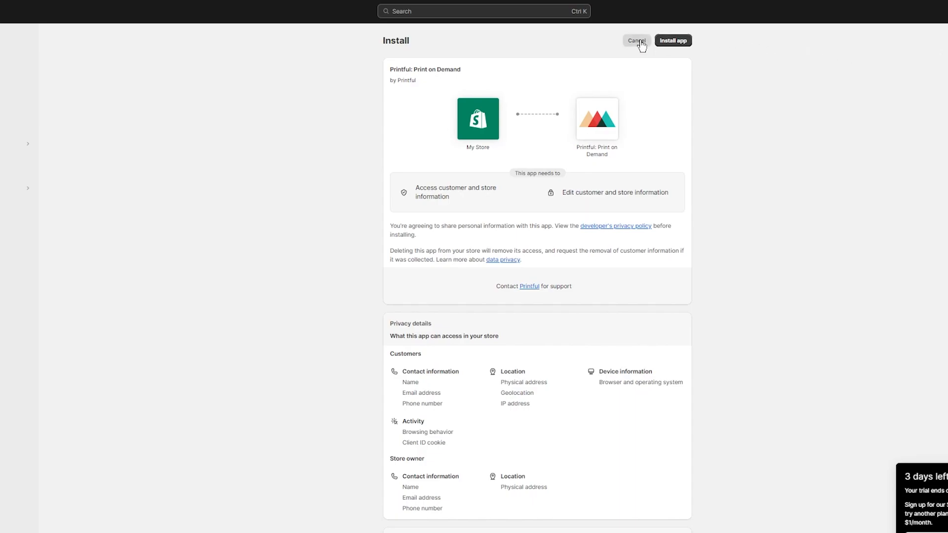
click(675, 41)
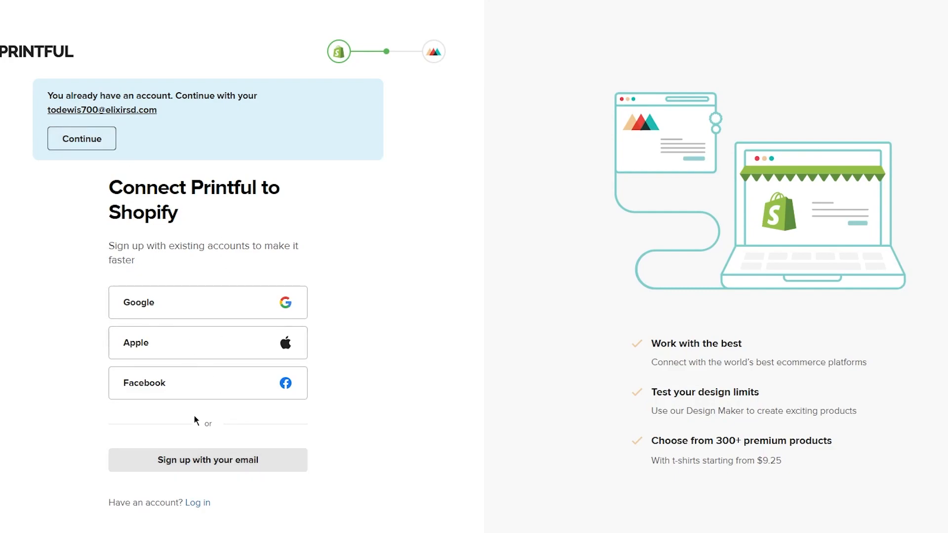
Step: Choose to sign up for Printful by email and fill in the full name and email address
click(206, 462)
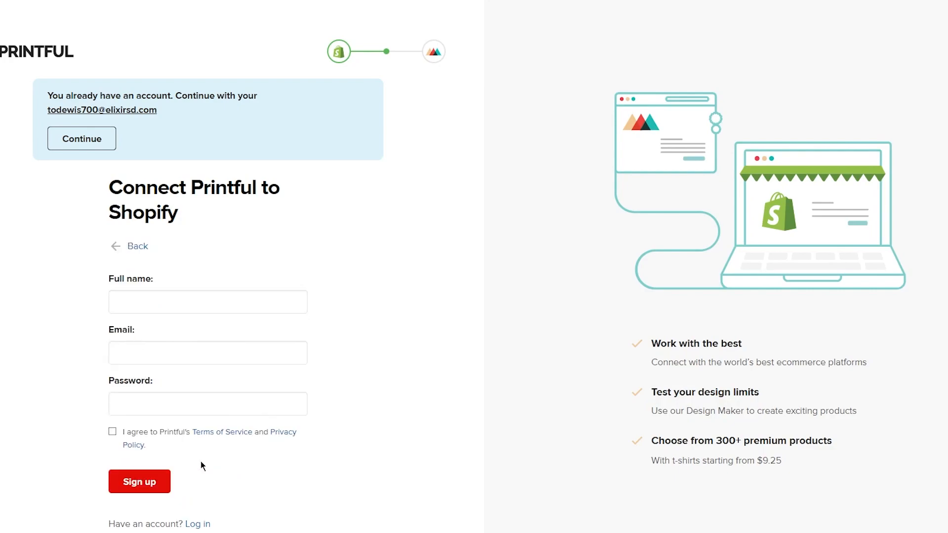
click(206, 301)
click(211, 332)
click(201, 352)
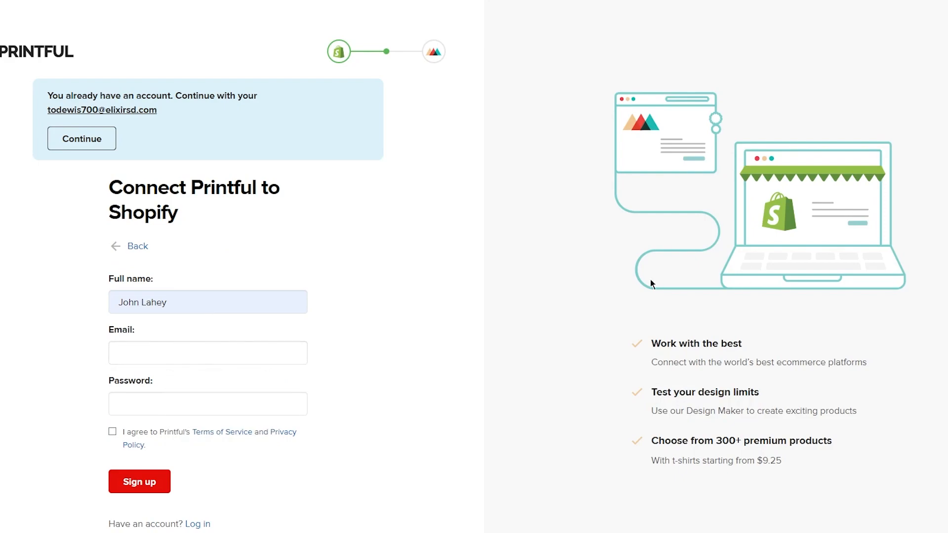
right_click(280, 356)
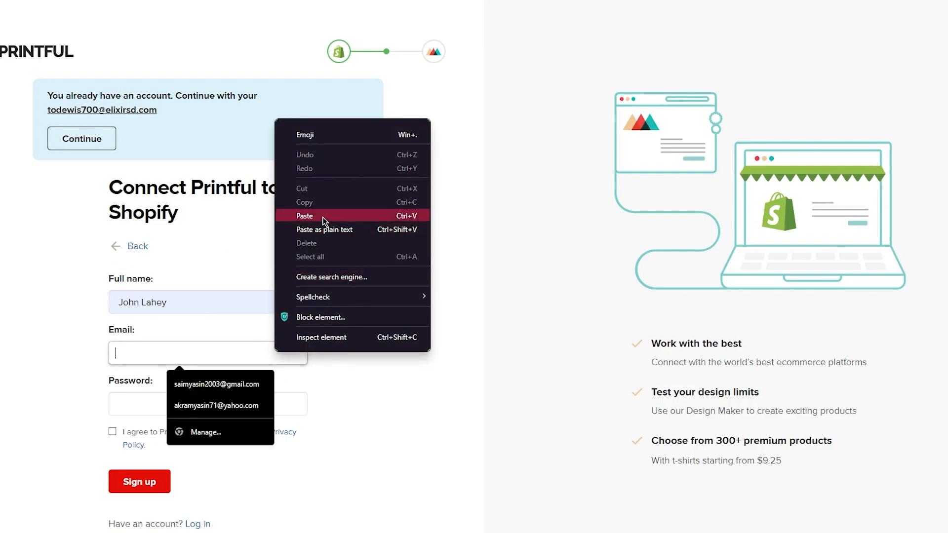
click(301, 217)
Step: Enter the account password, agree to Printful's Terms of Service and Privacy Policy, and submit the sign-up
click(190, 404)
text(•••••)
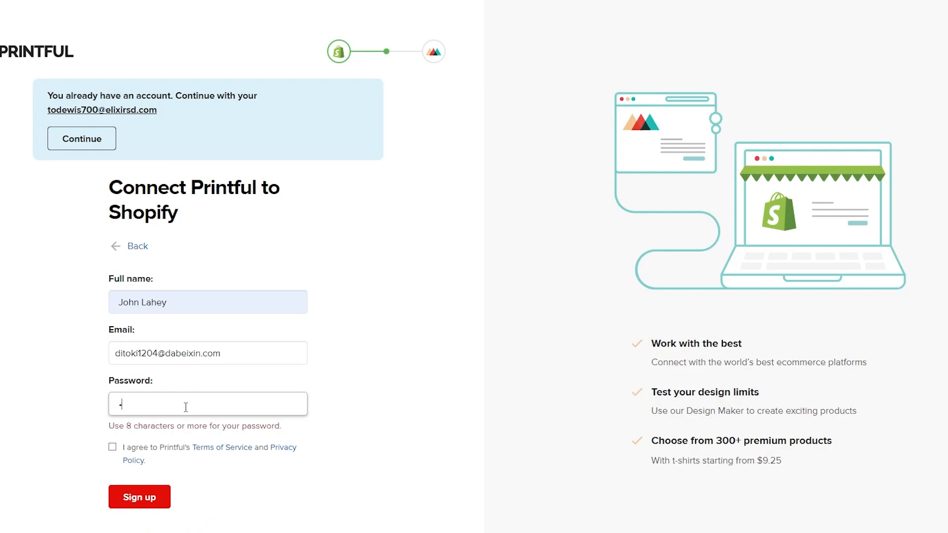
text(••••)
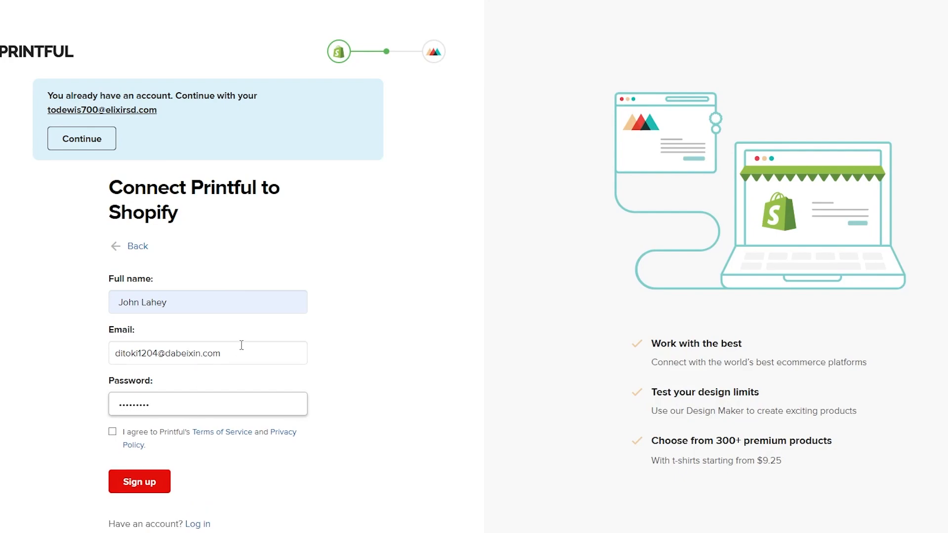
click(113, 431)
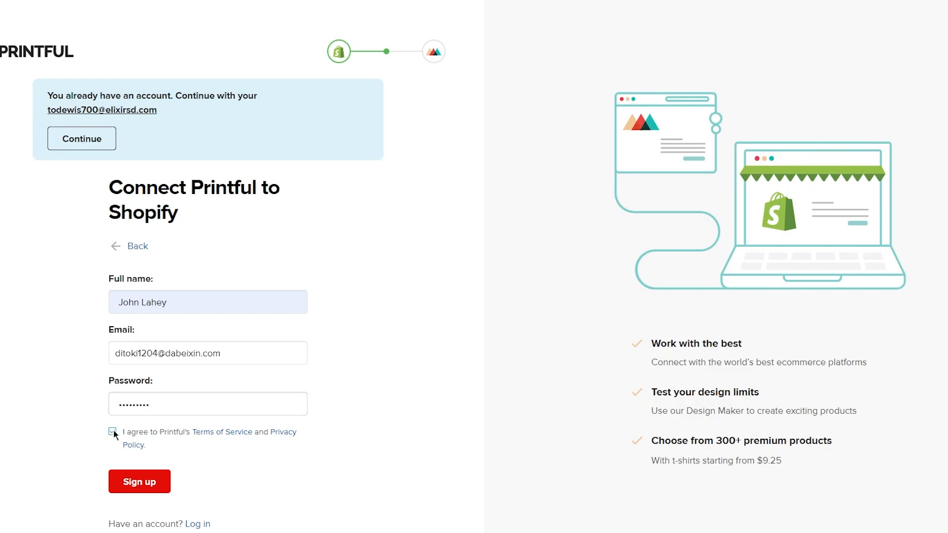
click(140, 481)
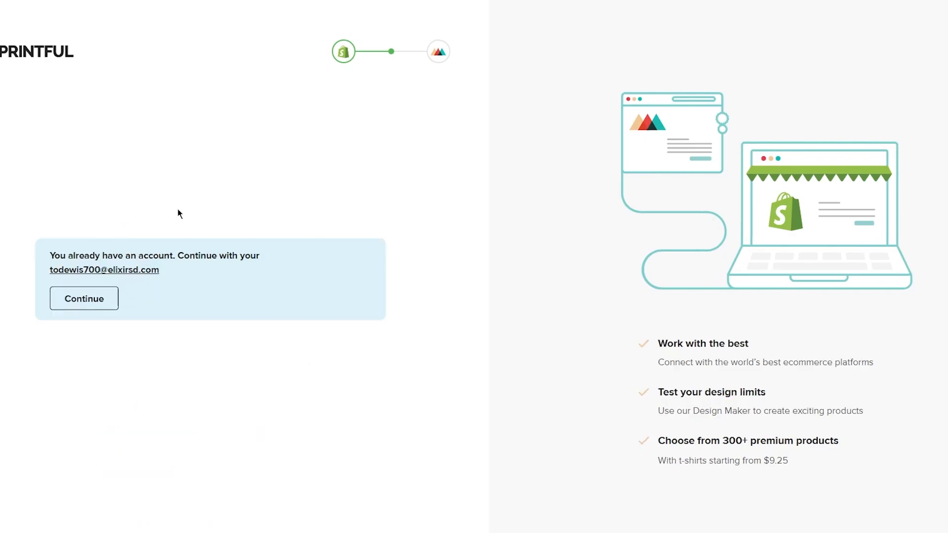
Step: Answer the onboarding questions with Agency as business type, $0 annual revenue, and "I don't know yet" for product kind
drag(76, 209, 345, 248)
click(345, 247)
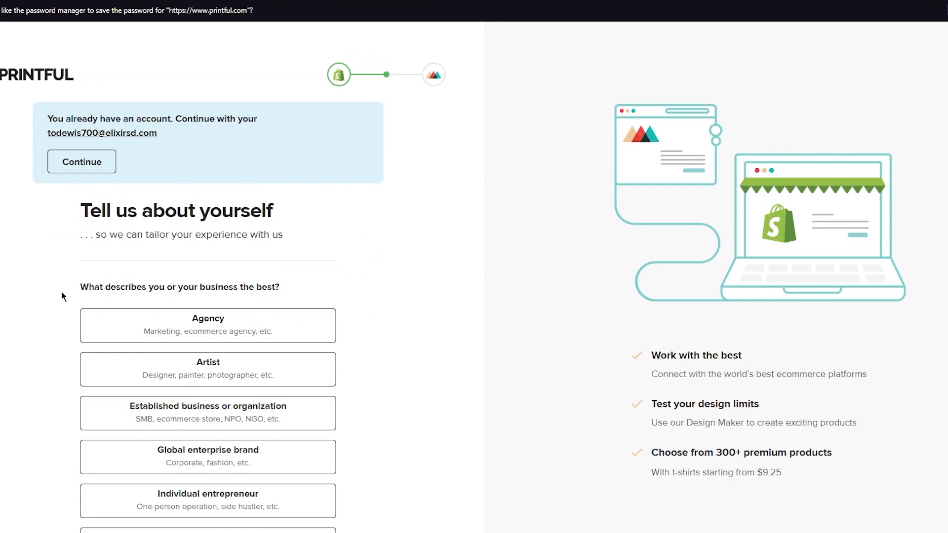
drag(79, 286, 255, 287)
click(306, 287)
scroll(51, 260, down, 2)
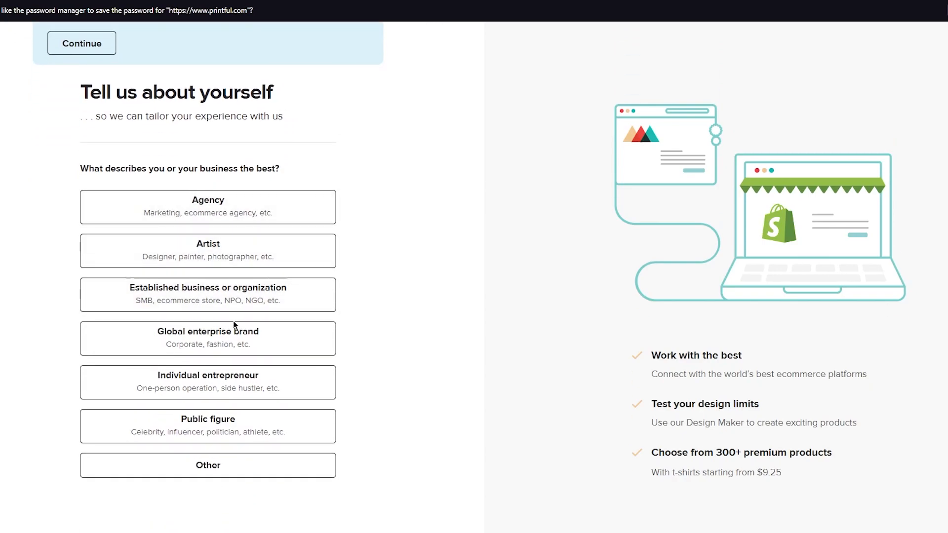
click(207, 204)
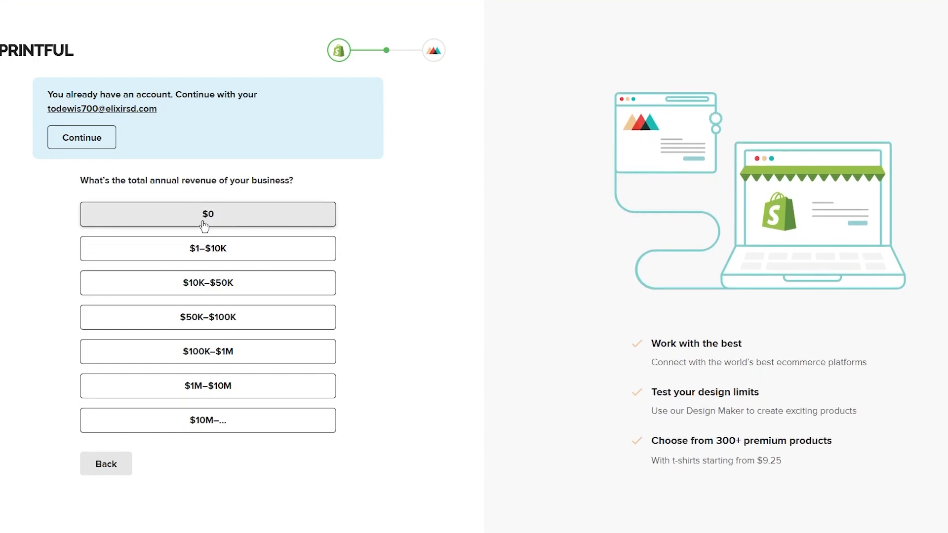
click(205, 219)
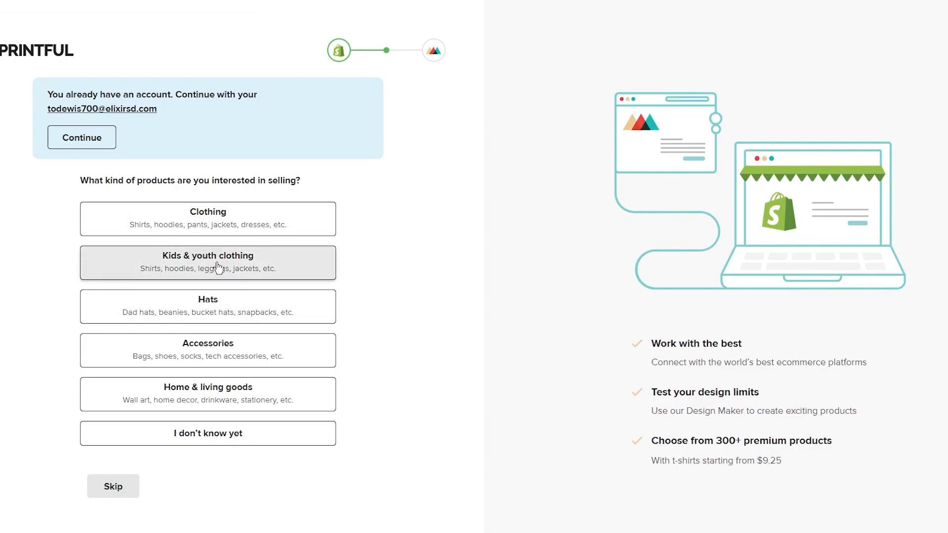
click(212, 436)
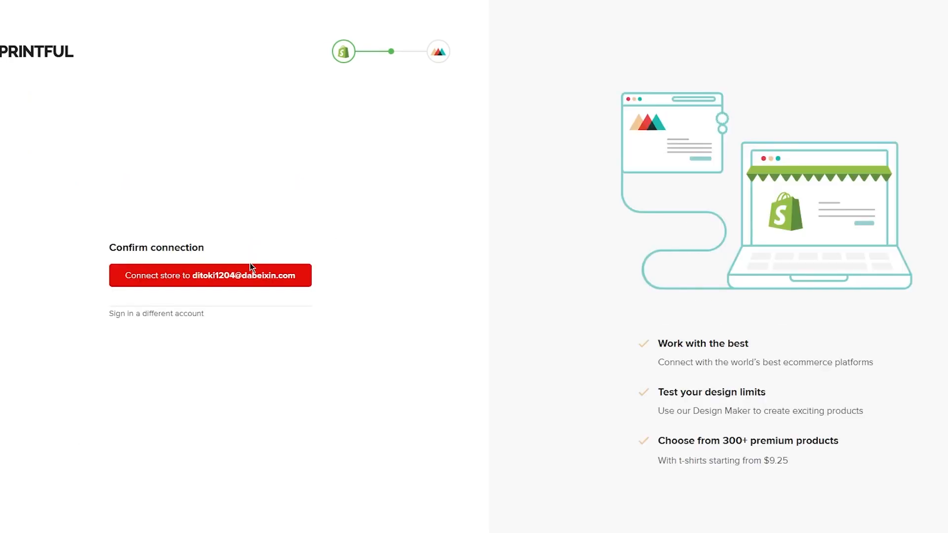
Step: Connect the Shopify store to the new Printful account and dismiss the email confirmation dialog
click(214, 280)
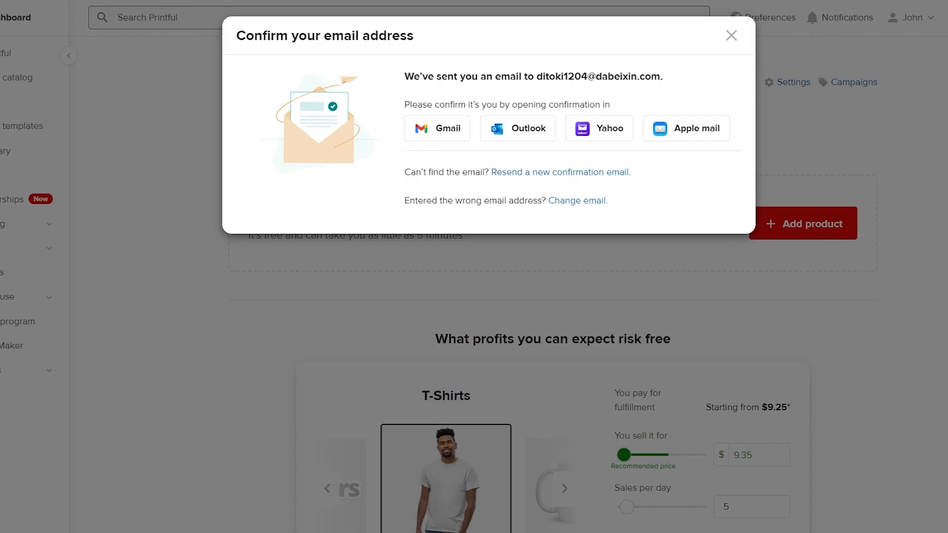
click(752, 44)
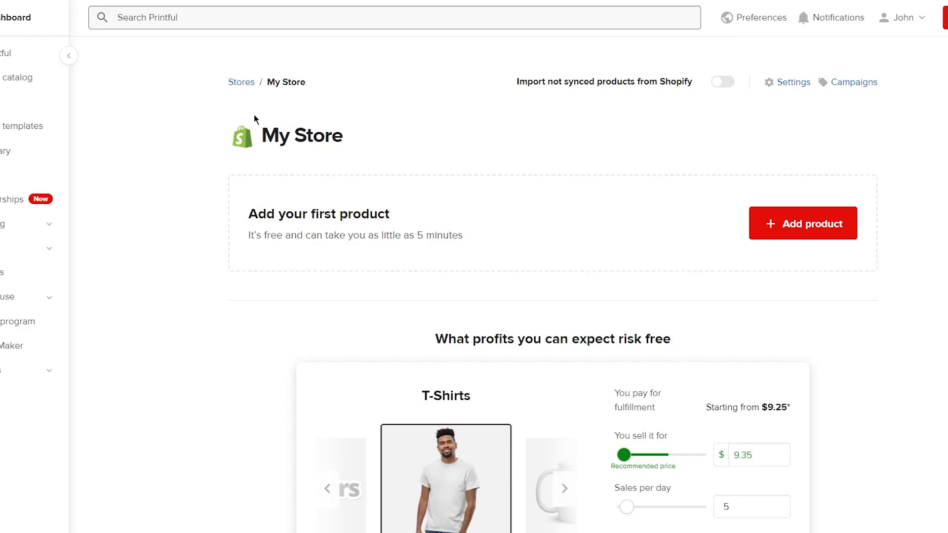
Step: Start adding a first product to My Store from the starter pack collection
click(793, 238)
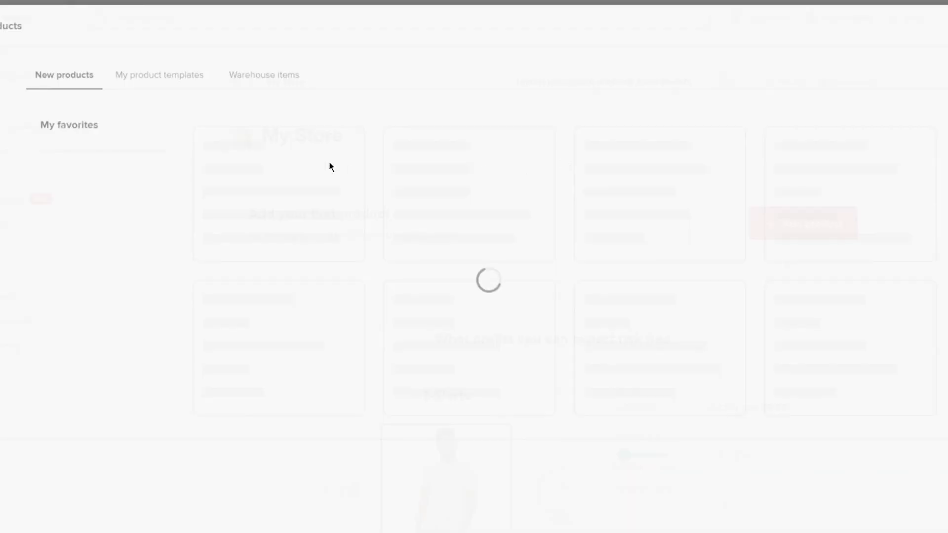
click(171, 124)
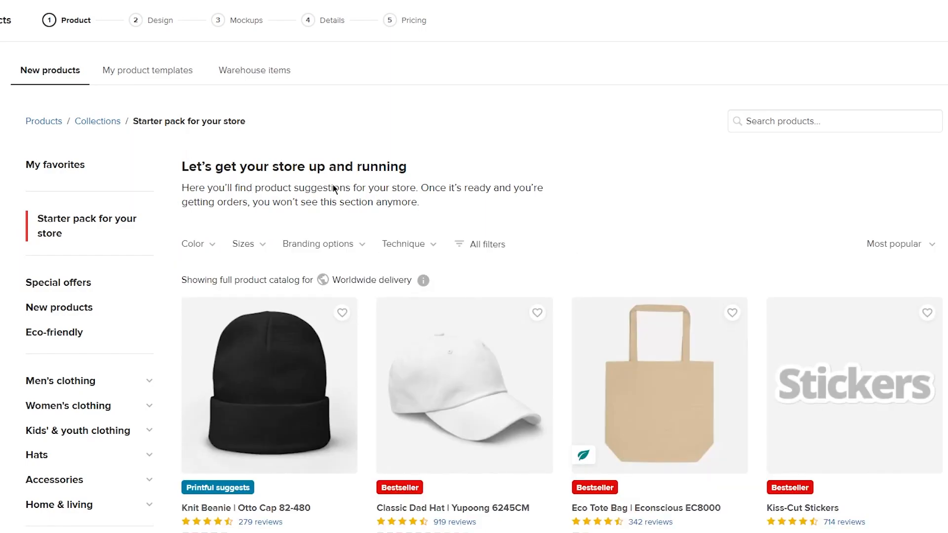
drag(422, 187, 564, 196)
click(367, 232)
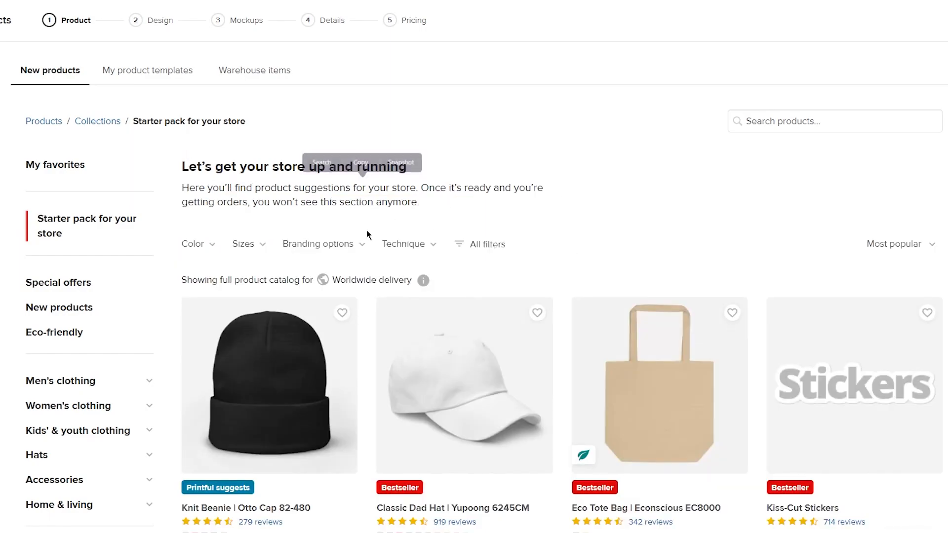
Step: Browse the starter pack products and choose the Unisex Premium Hoodie | Cotton Heritage M2580 for design
scroll(360, 215, down, 5)
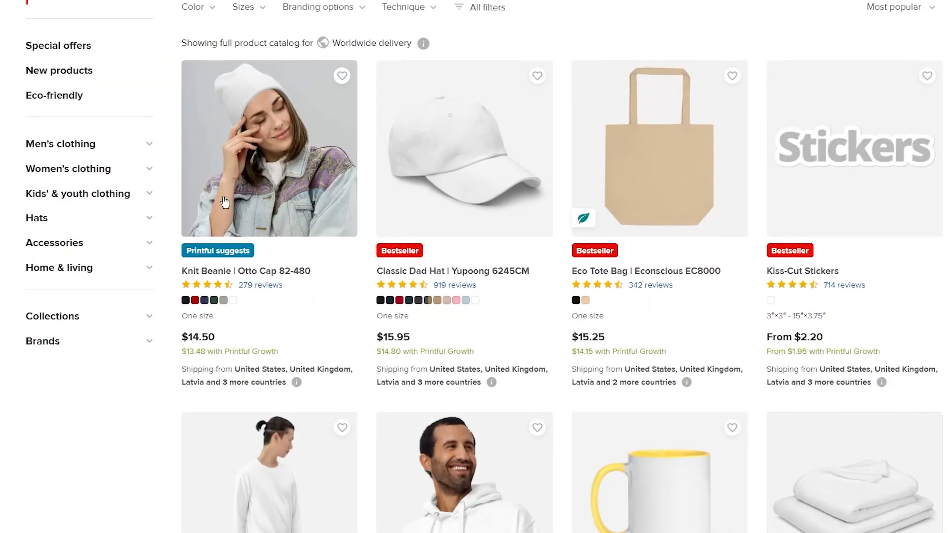
scroll(165, 269, down, 4)
scroll(166, 265, up, 6)
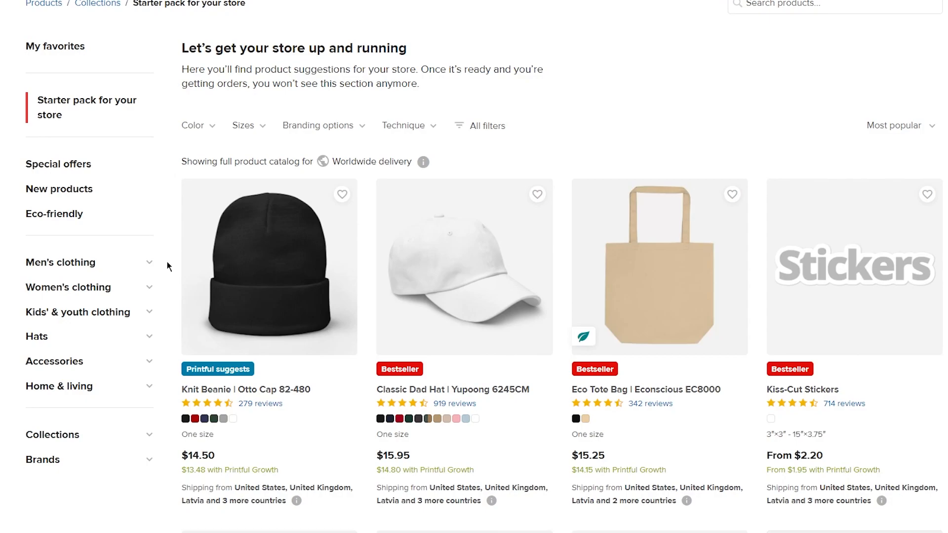
scroll(348, 180, down, 10)
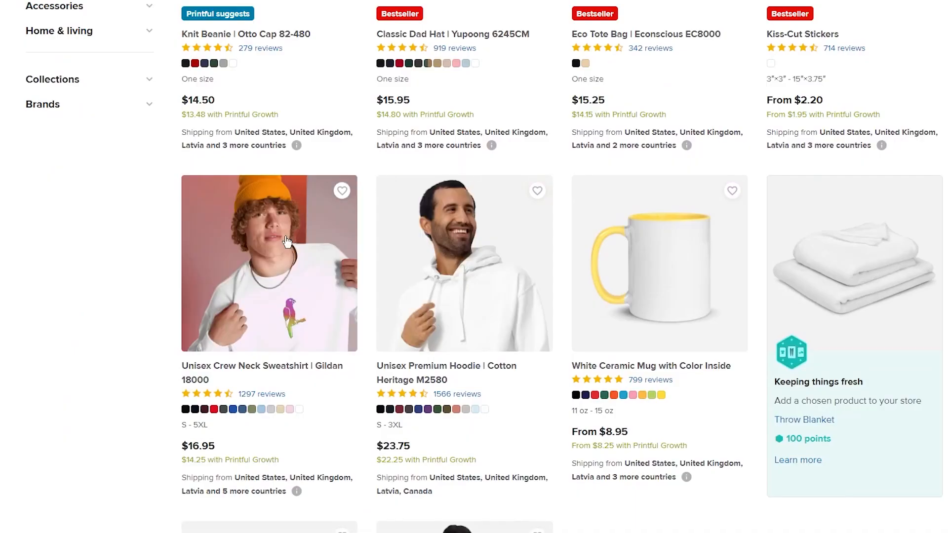
scroll(368, 170, down, 5)
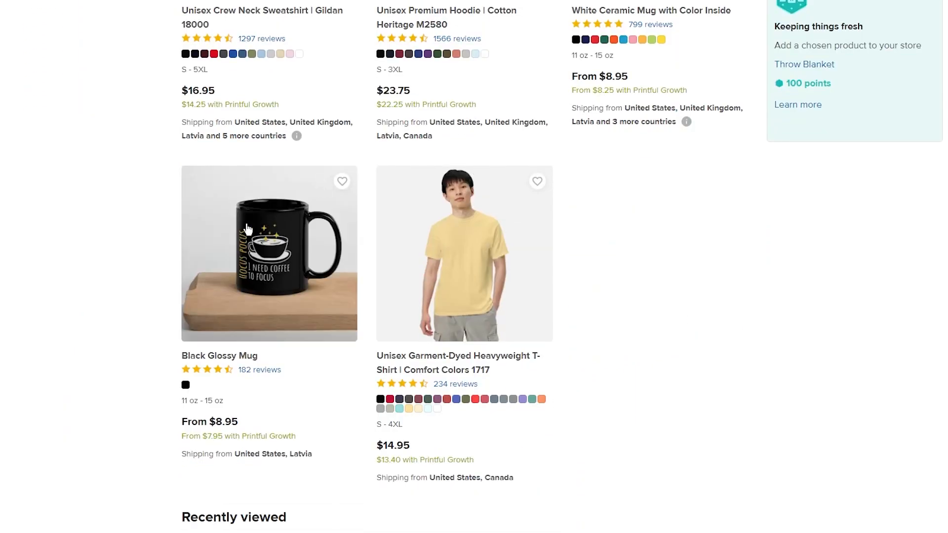
scroll(160, 216, down, 5)
scroll(161, 224, up, 15)
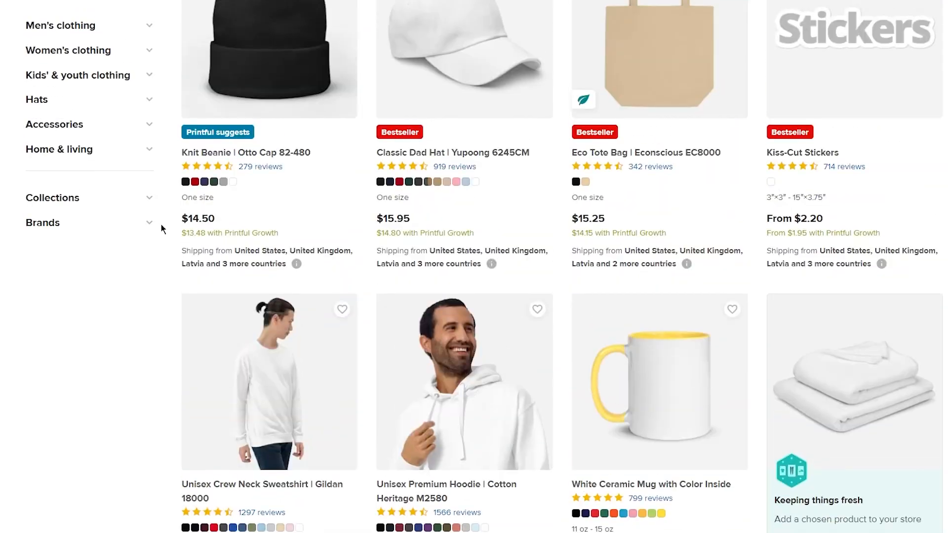
scroll(716, 174, down, 6)
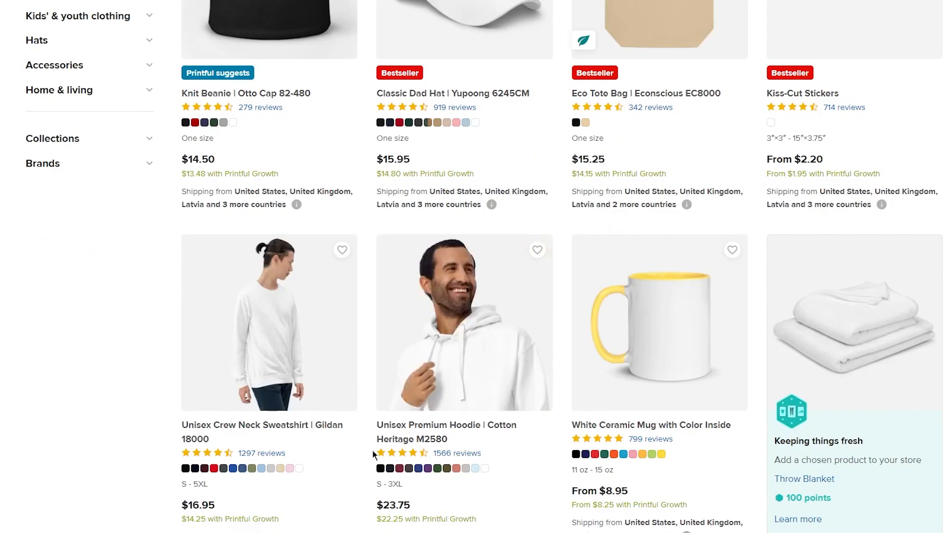
click(419, 430)
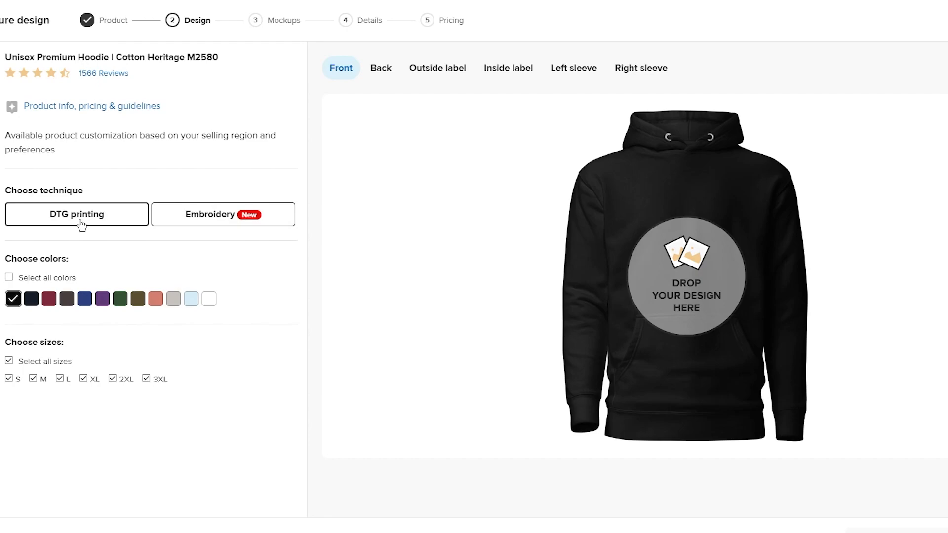
Step: Set the hoodie's technique to Embroidery and select all available colors
click(192, 212)
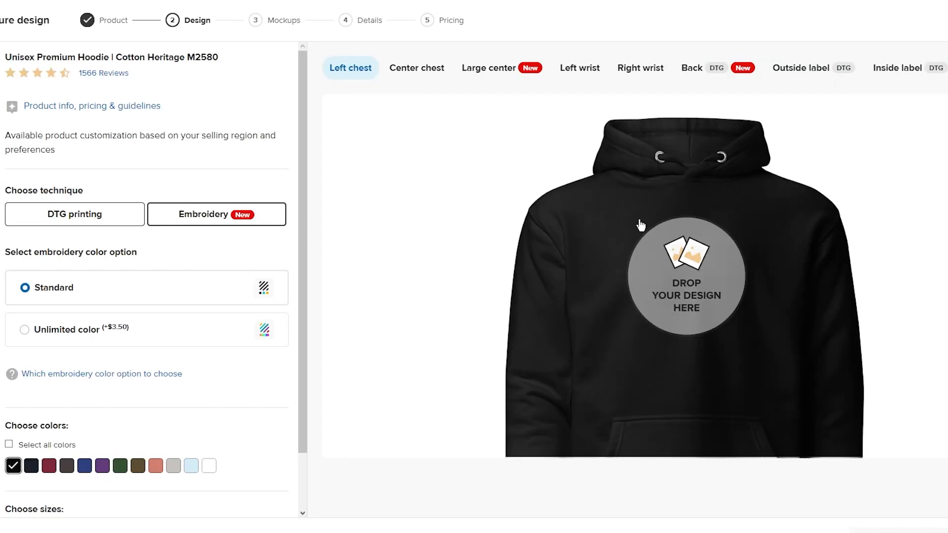
click(701, 272)
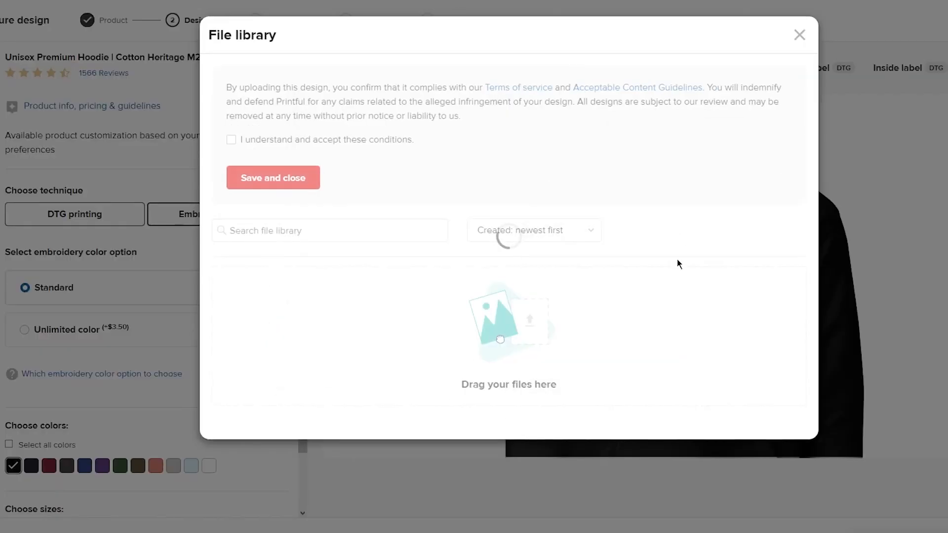
click(798, 36)
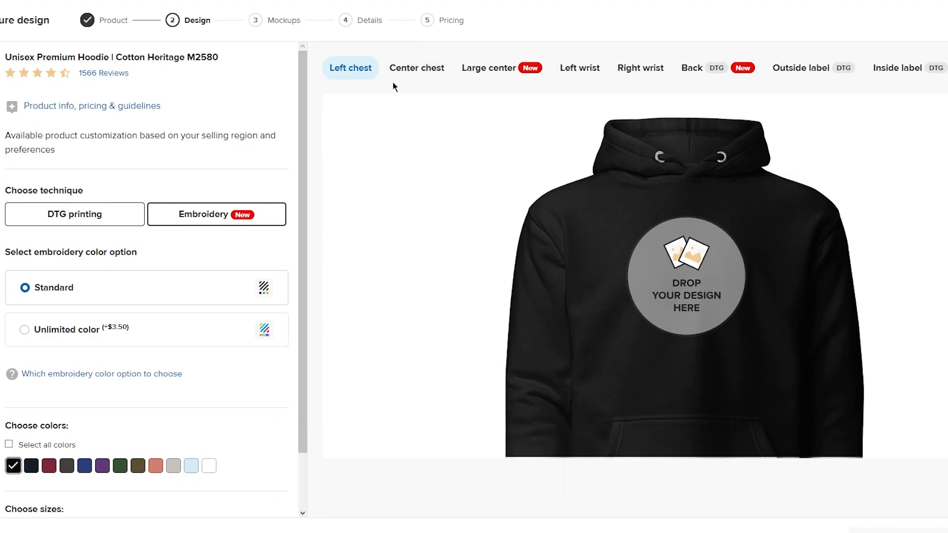
scroll(131, 277, down, 2)
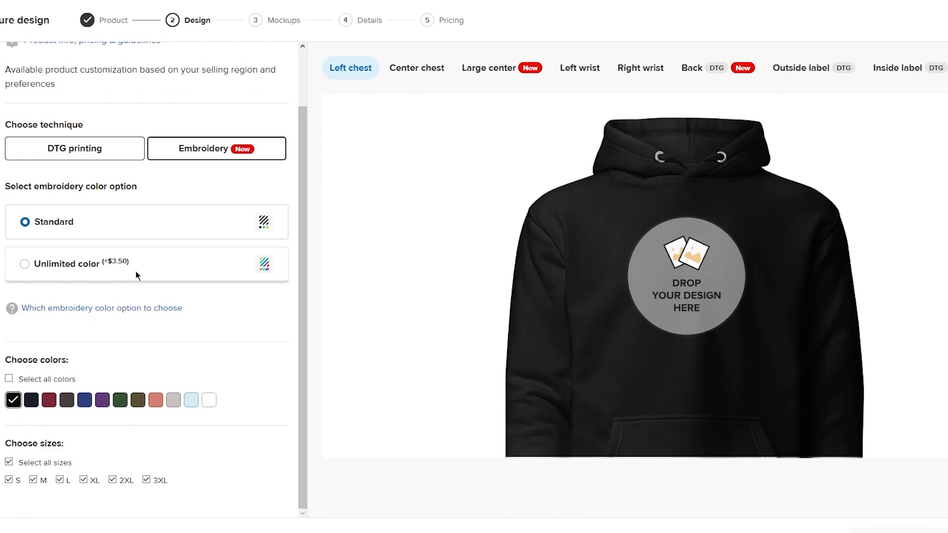
click(10, 379)
scroll(613, 321, down, 1)
scroll(714, 286, up, 1)
Step: Open the file library for the hoodie's design area, accept the upload conditions, and save the acceptance
click(673, 300)
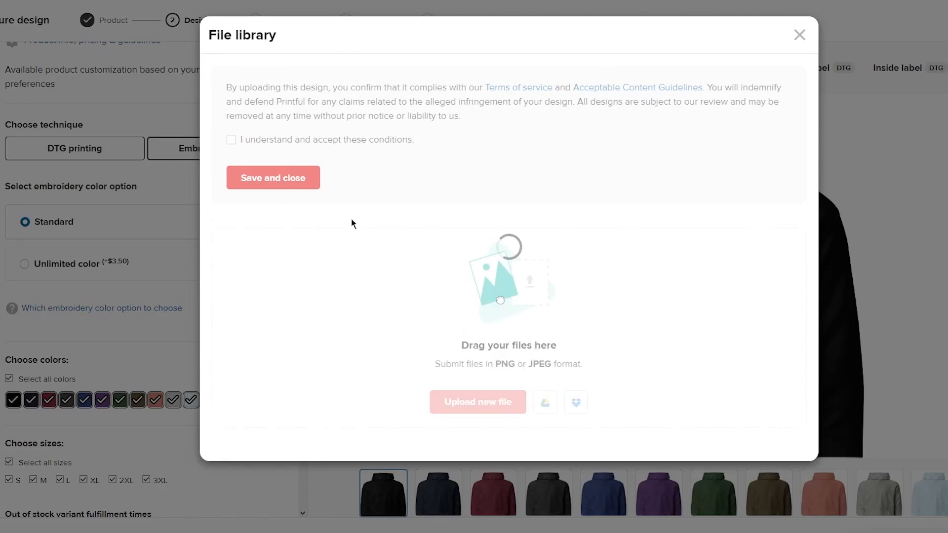
click(232, 140)
click(233, 140)
click(236, 141)
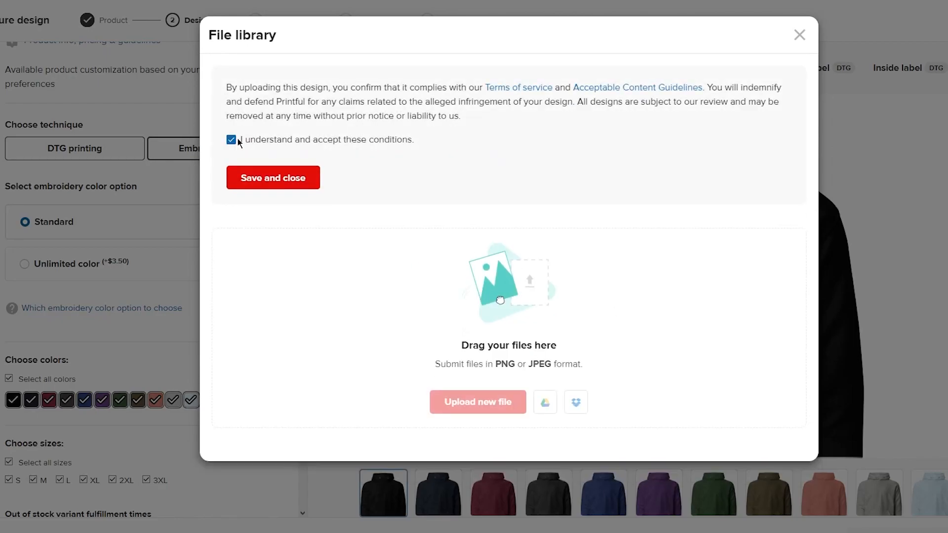
click(274, 177)
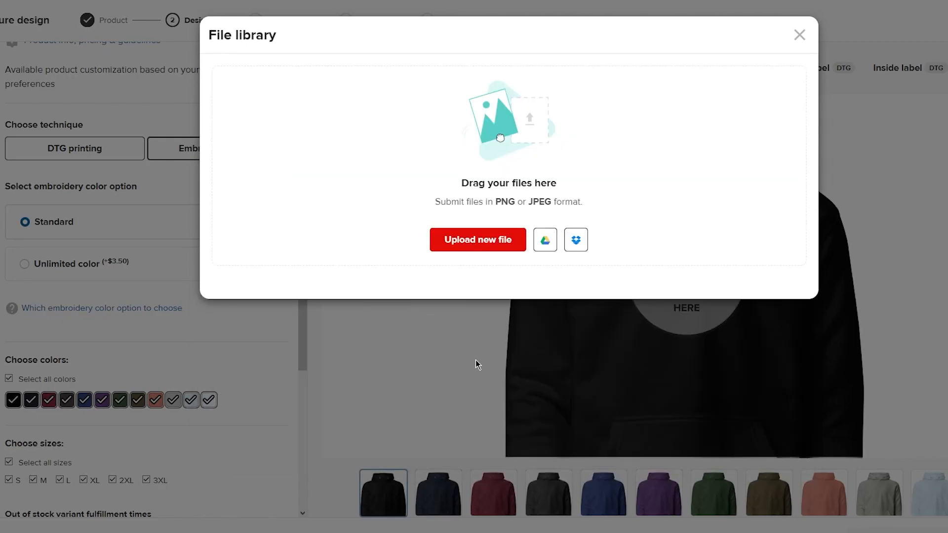
Step: Upload the Black-and-White-Art-Bold-Artist-Professional-T-Shirt.png file to the file library
click(467, 239)
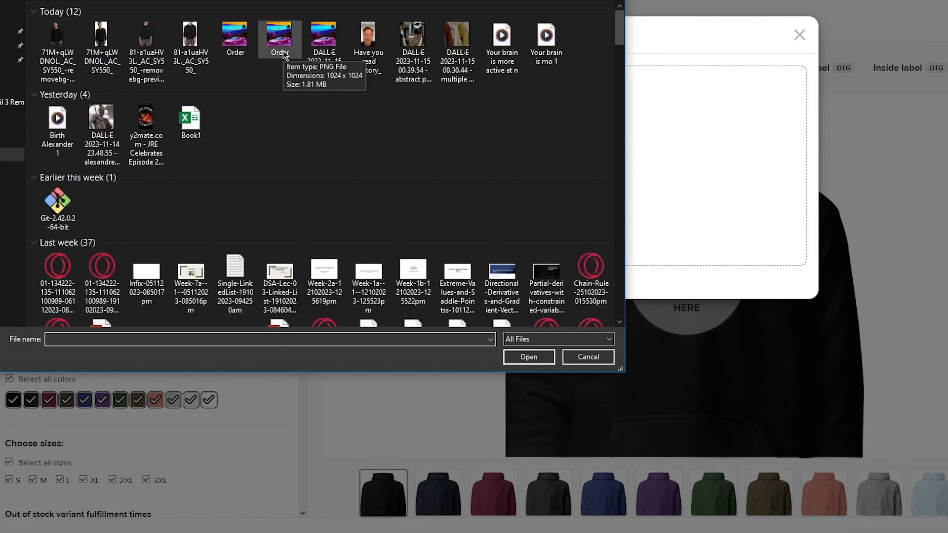
scroll(274, 91, down, 5)
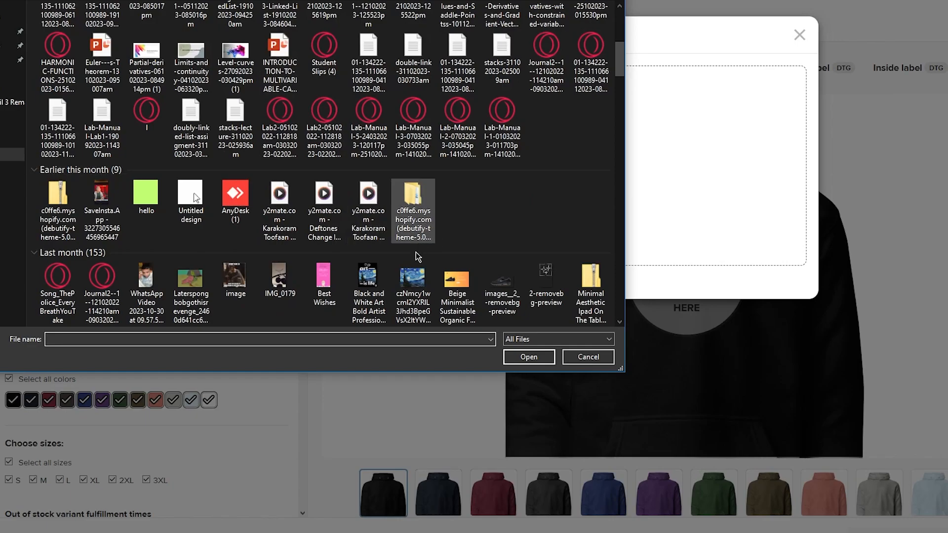
double_click(368, 287)
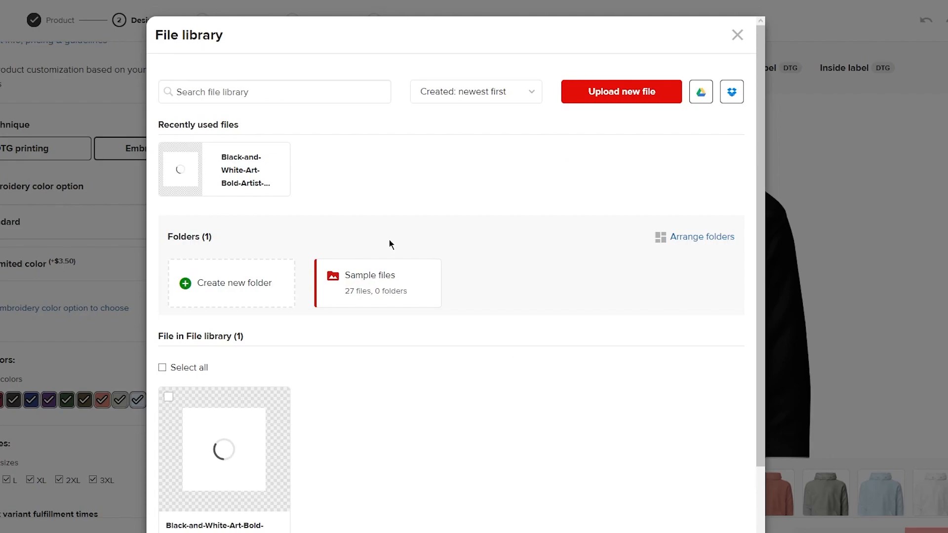
scroll(326, 313, down, 2)
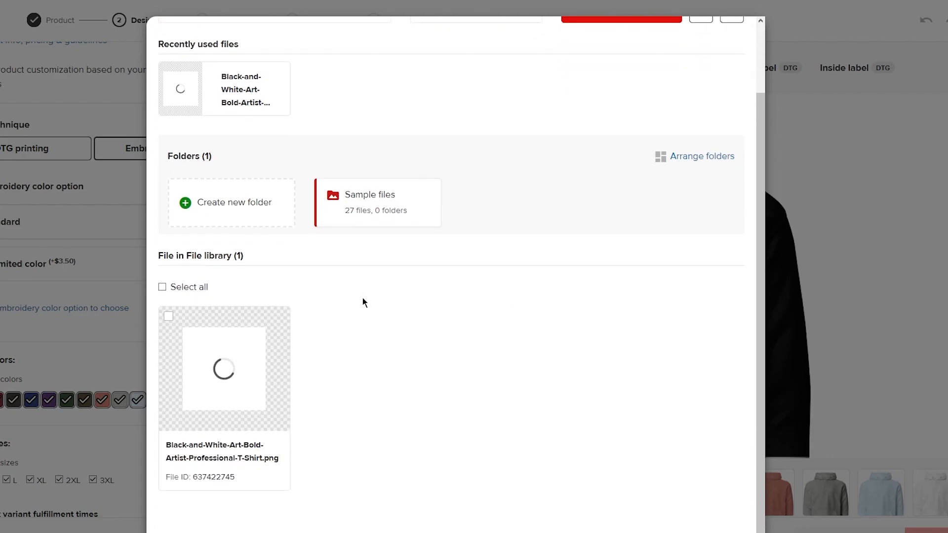
scroll(428, 288, up, 2)
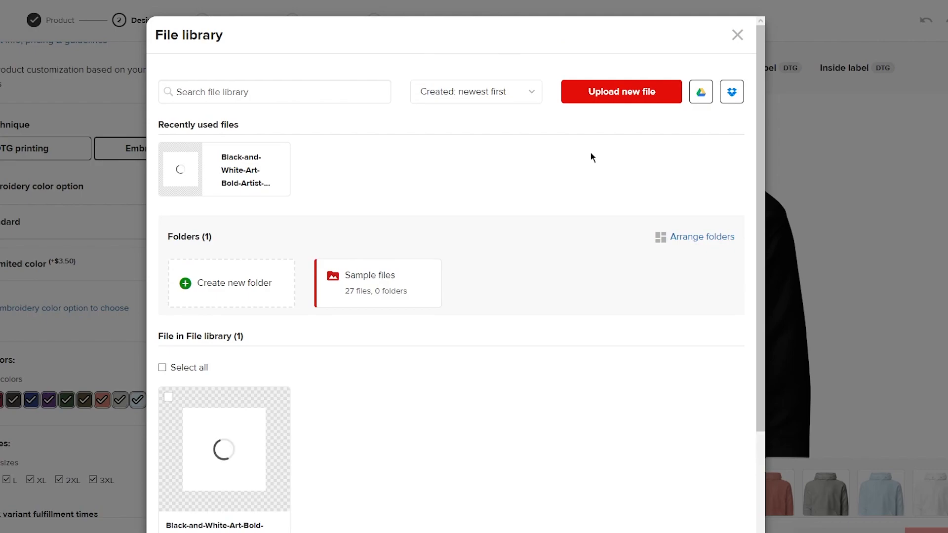
scroll(477, 171, down, 3)
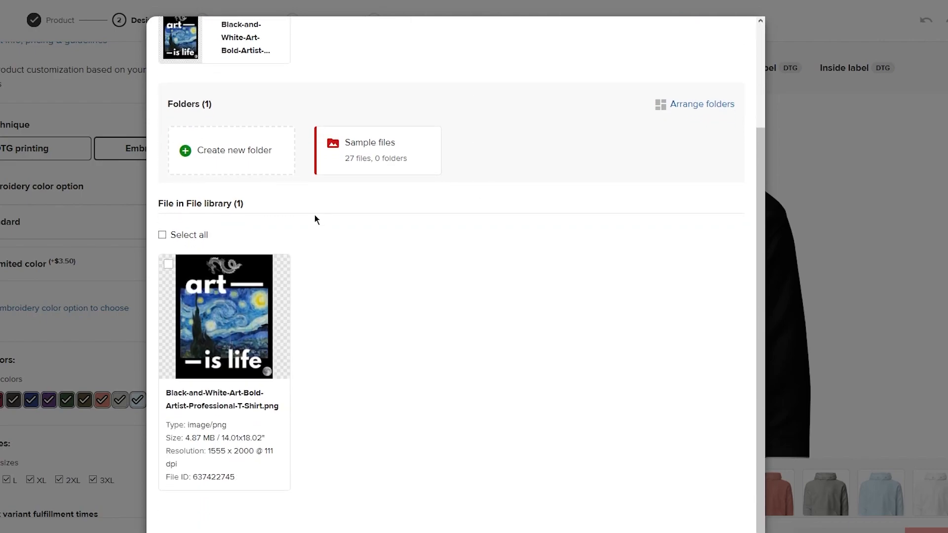
Step: Apply the uploaded art design to the hoodie's left chest and enlarge it to about 3.89 wide by 5.01 high
click(167, 267)
click(211, 318)
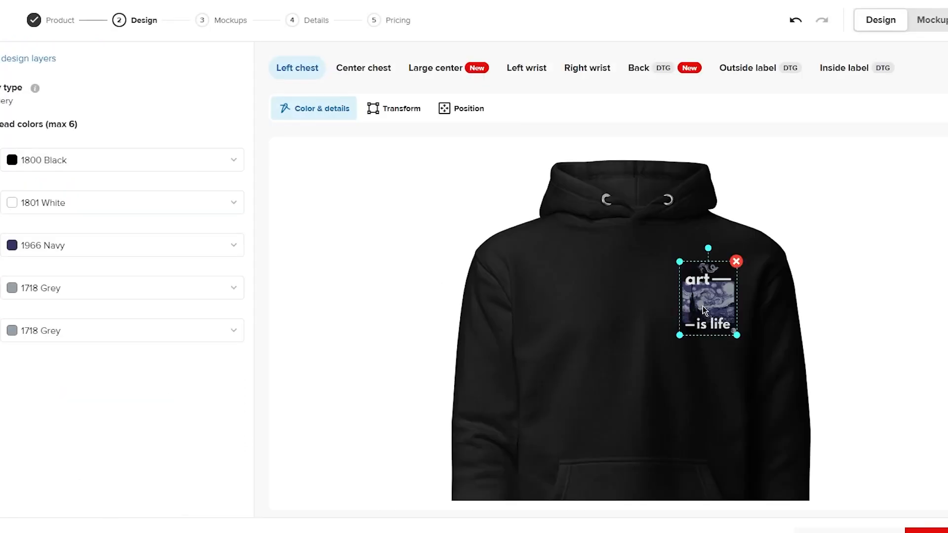
mouse_move(679, 261)
mouse_down()
mouse_move(546, 212)
mouse_move(673, 260)
mouse_move(663, 269)
mouse_up()
click(812, 378)
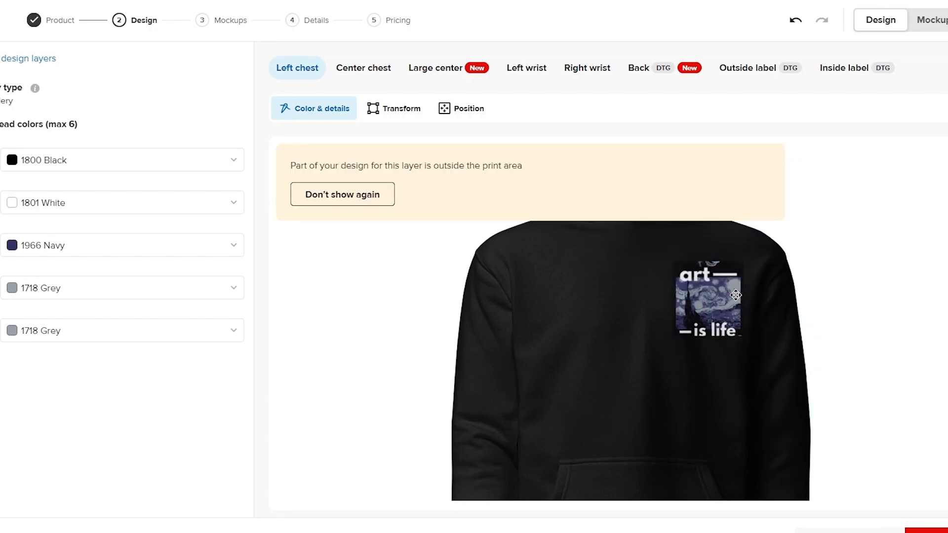
click(370, 200)
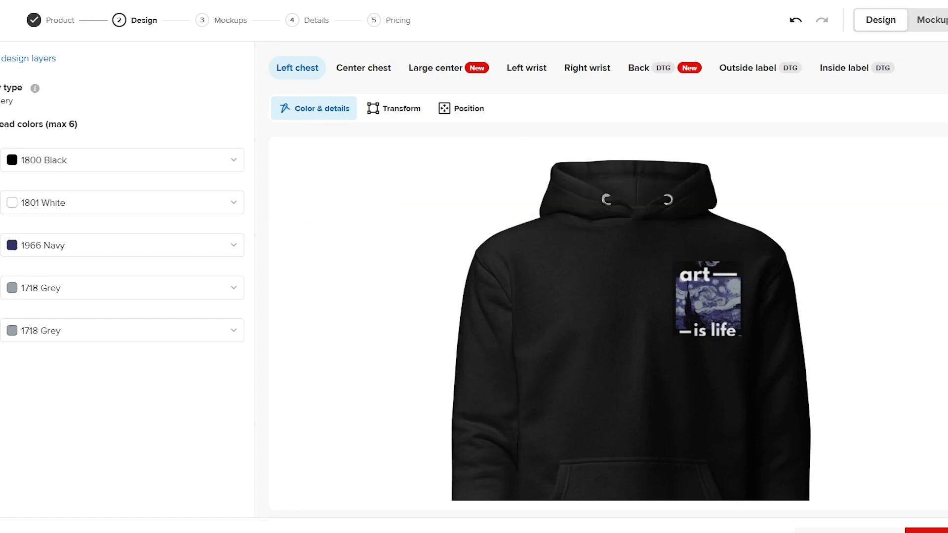
Step: Return to the product options and change the technique to DTG printing, accepting the loss of the embroidery design
click(25, 60)
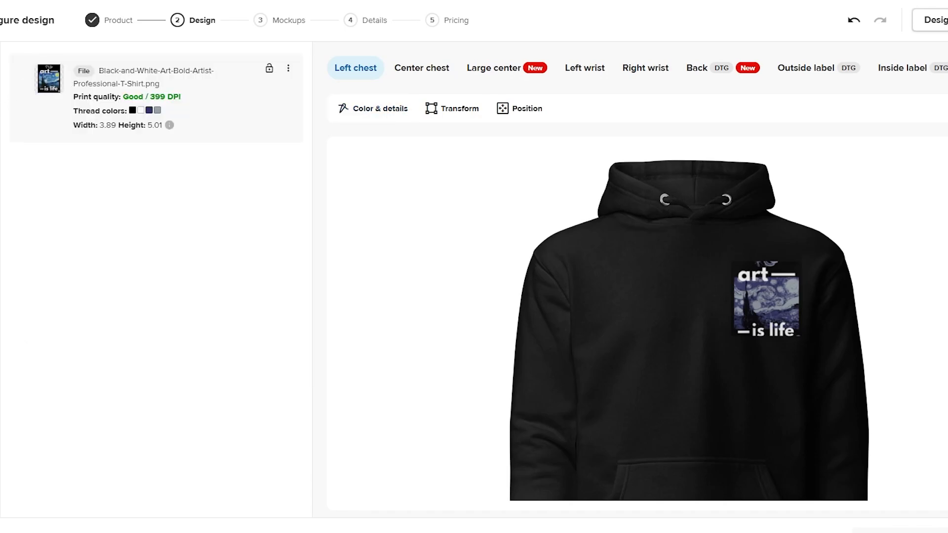
click(1, 60)
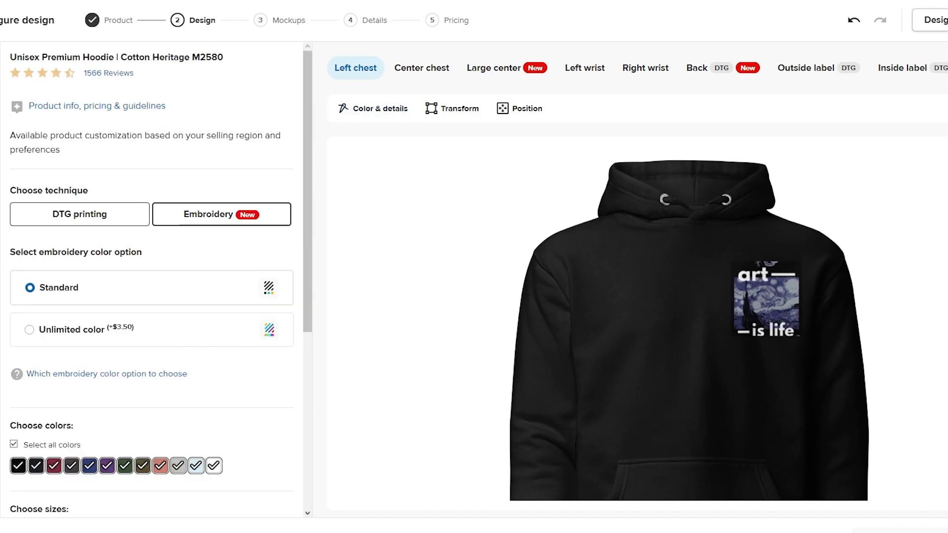
click(94, 207)
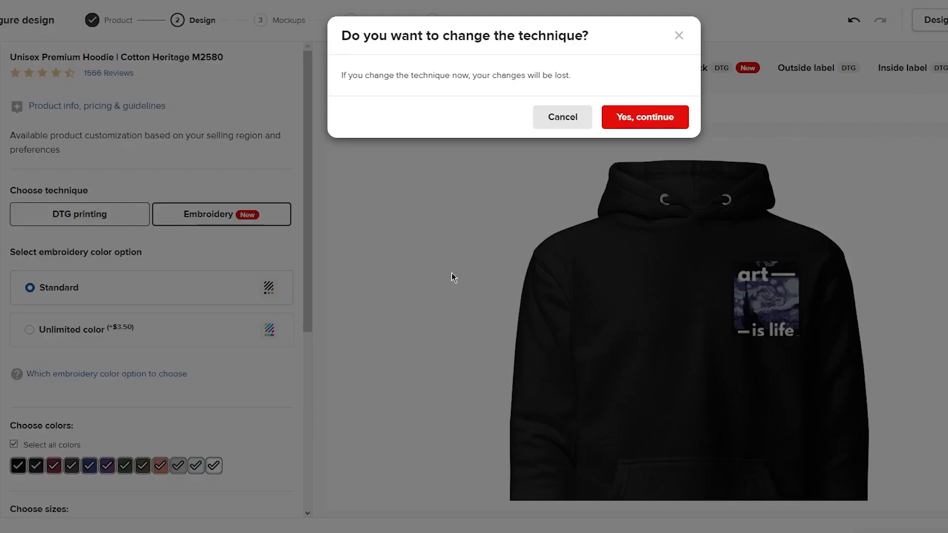
click(627, 118)
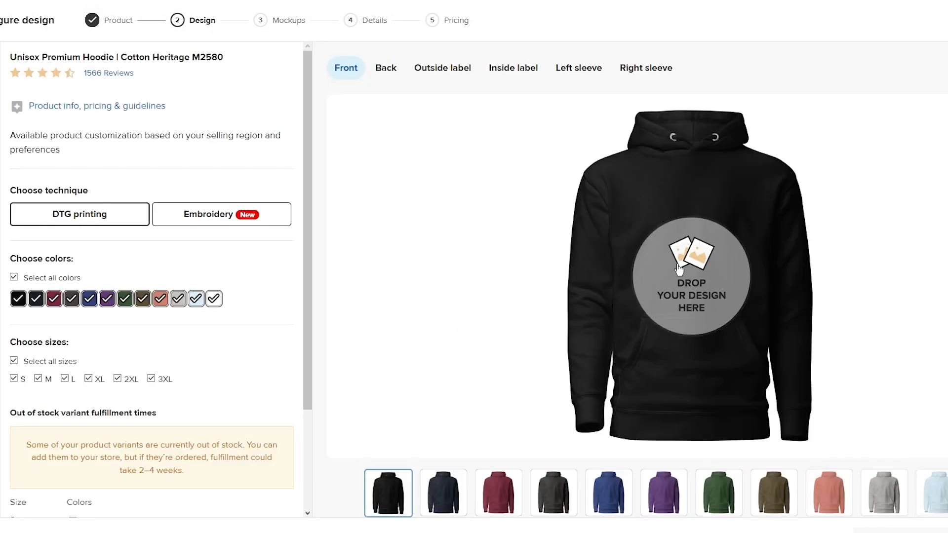
Step: Apply Black-and-White-Art-Bold-Artist-Professional-T-Shirt.png from the file library to the front of the hoodie
click(679, 268)
mouse_move(300, 170)
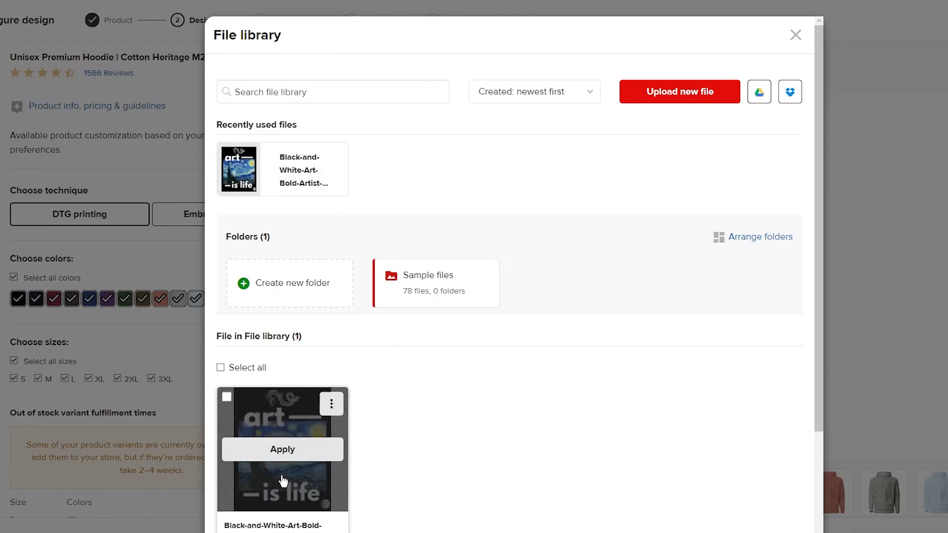
click(282, 449)
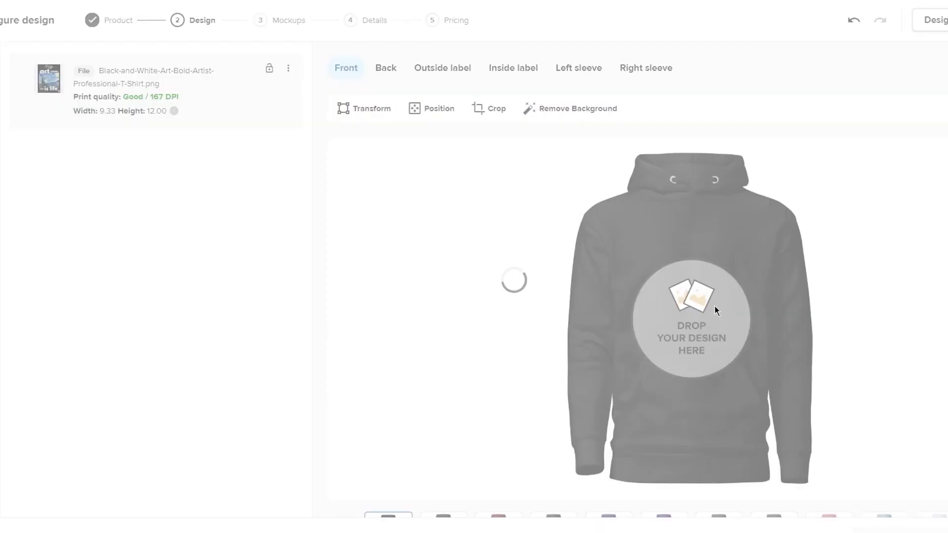
drag(696, 263, 656, 253)
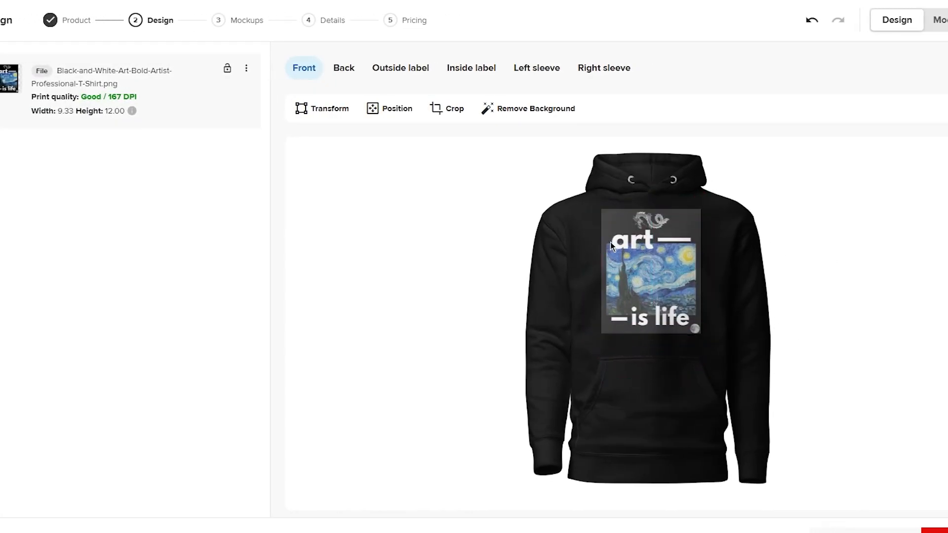
click(722, 250)
Step: Shift the front design slightly down and preview it on the Military Green hoodie
scroll(518, 187, down, 2)
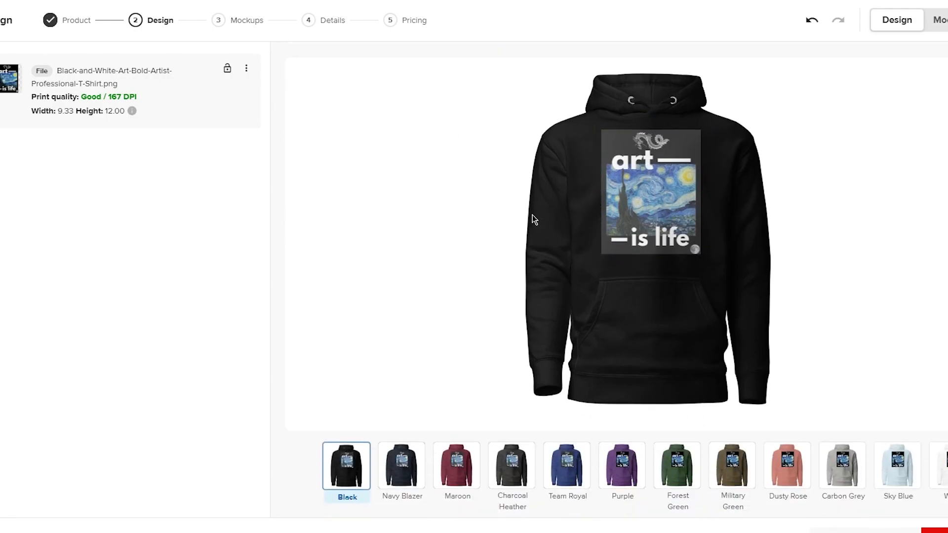
mouse_move(828, 476)
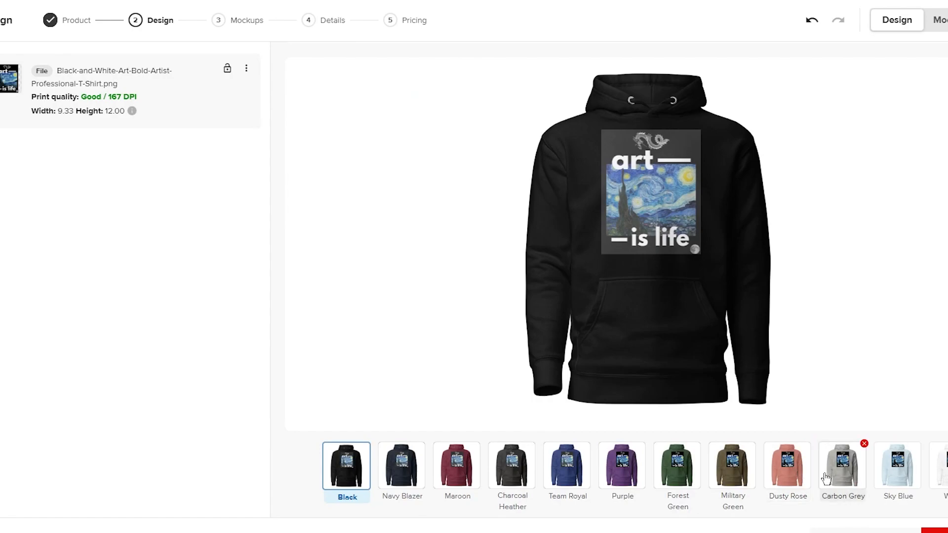
drag(647, 220, 647, 223)
click(732, 466)
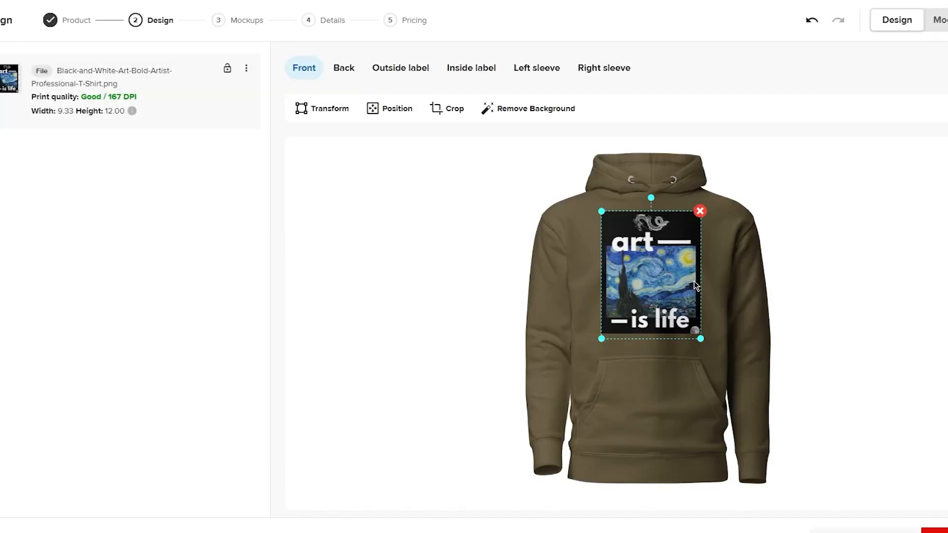
click(772, 271)
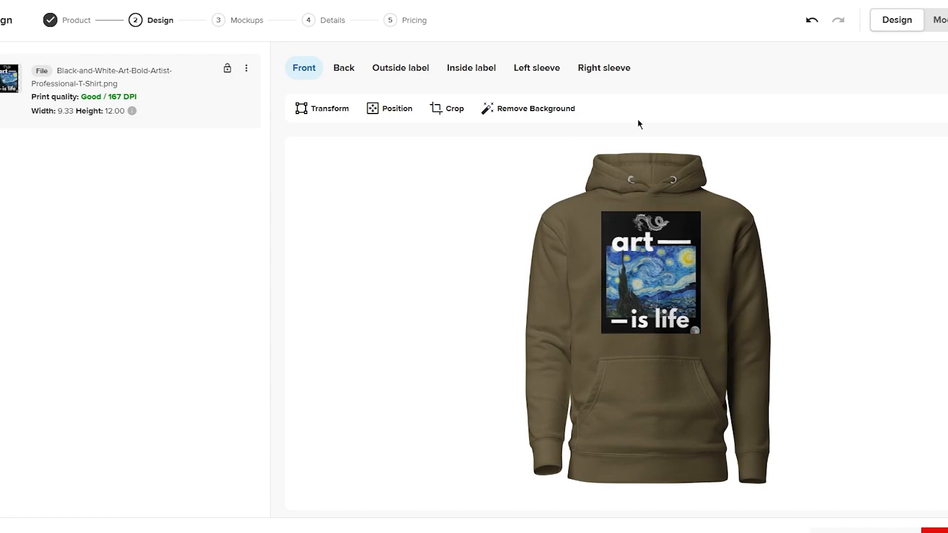
Step: Finish the design stage and choose Basic mockups for the product images
scroll(905, 400, down, 1)
click(934, 530)
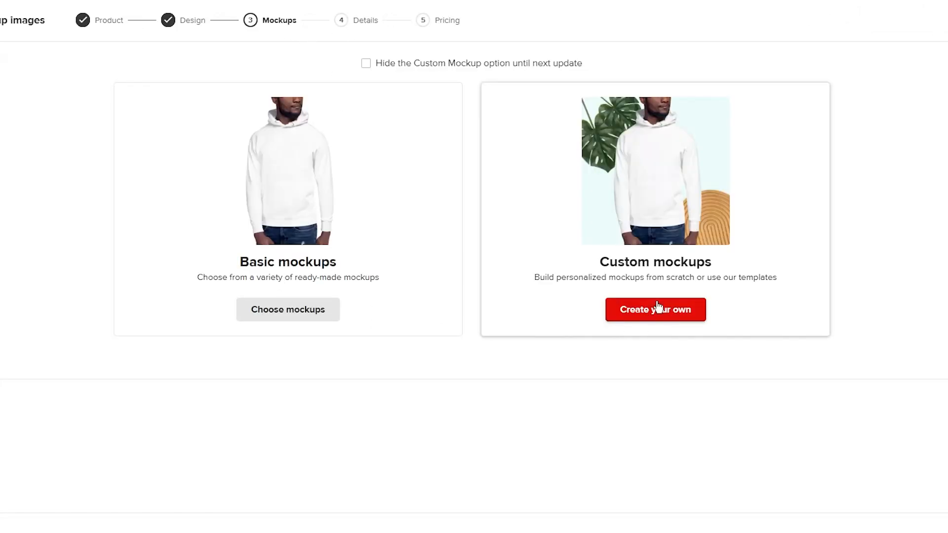
click(305, 311)
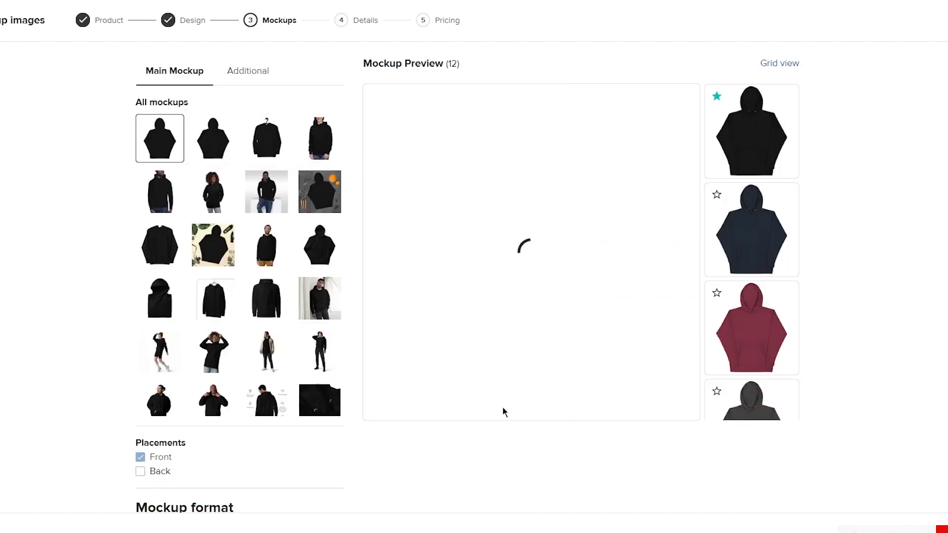
Step: Keep the default main mockup, look through the product details, and continue to pricing
click(942, 530)
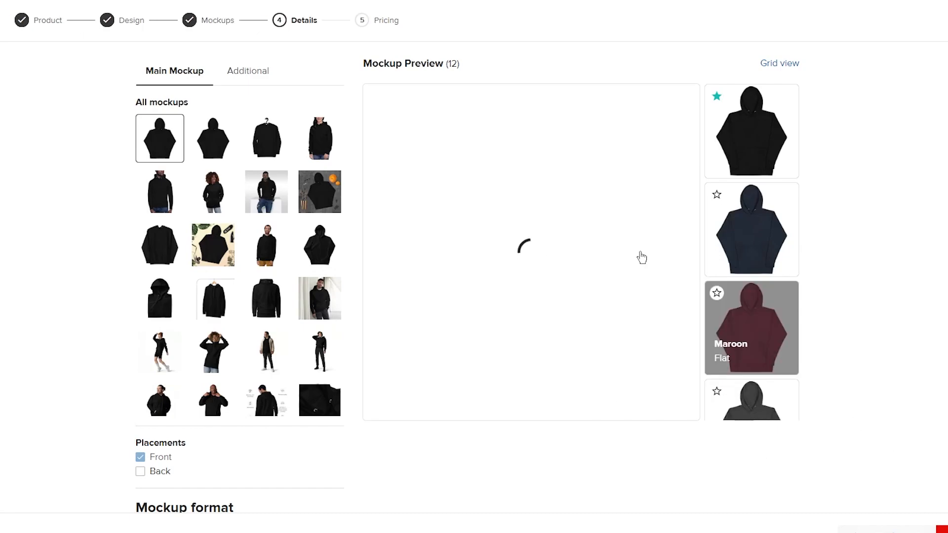
scroll(535, 139, down, 8)
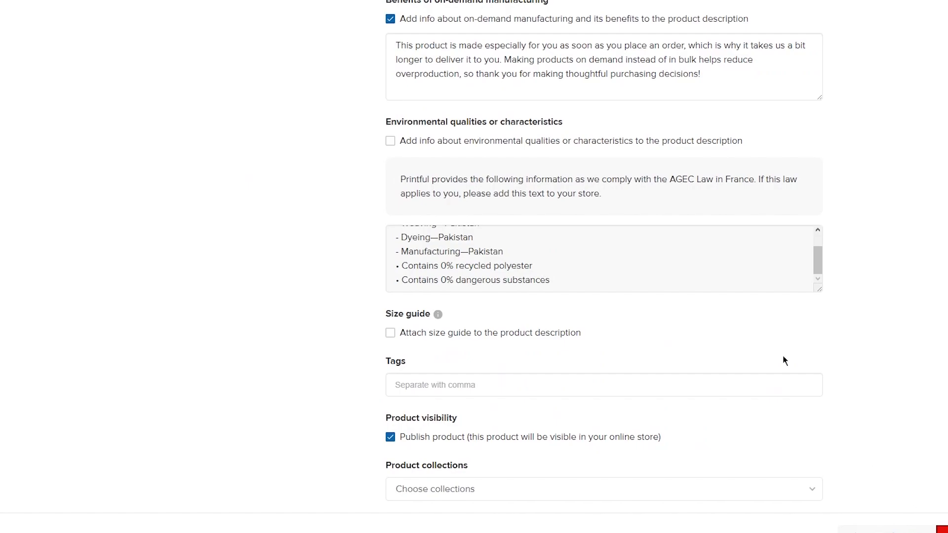
scroll(844, 234, up, 8)
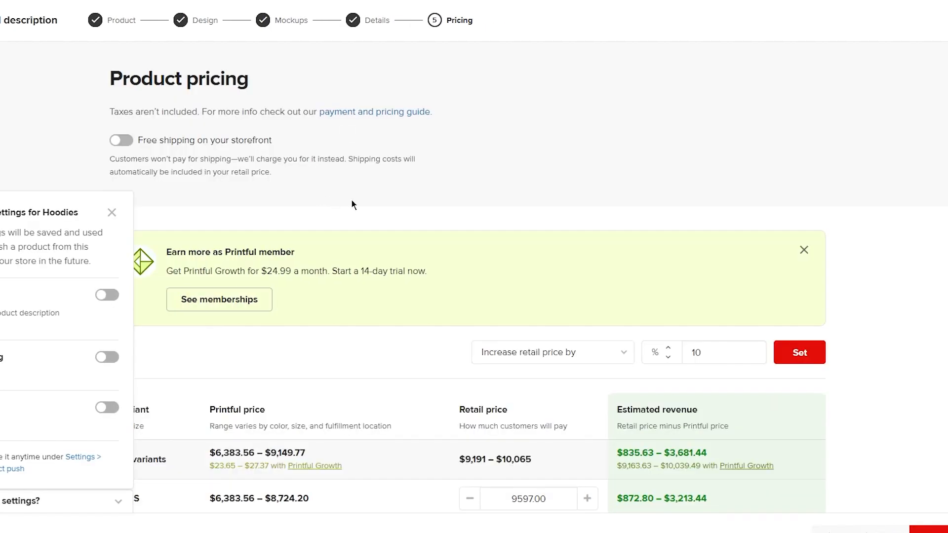
Step: Review the estimated revenue per size, close the Hoodies settings pop-up, and submit the product to the store
scroll(686, 179, down, 4)
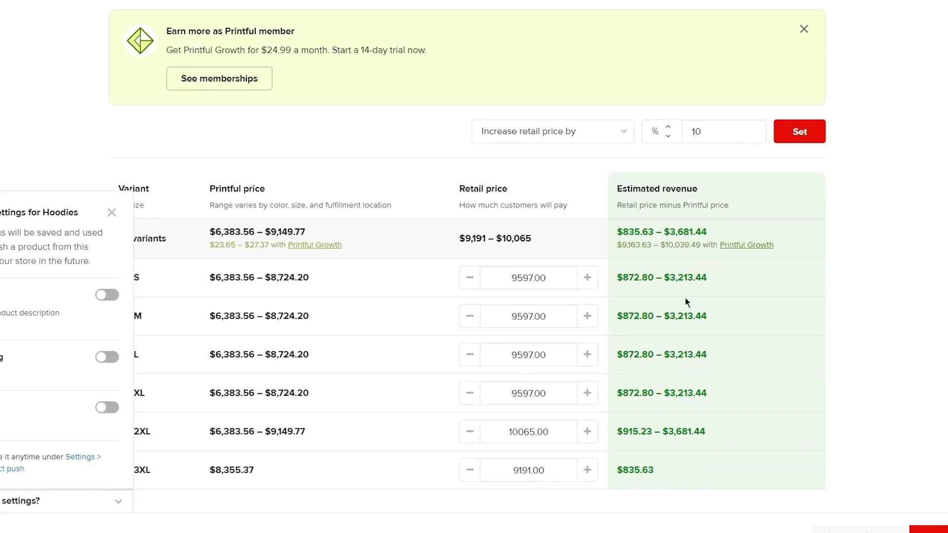
drag(612, 228, 753, 291)
click(872, 284)
click(111, 212)
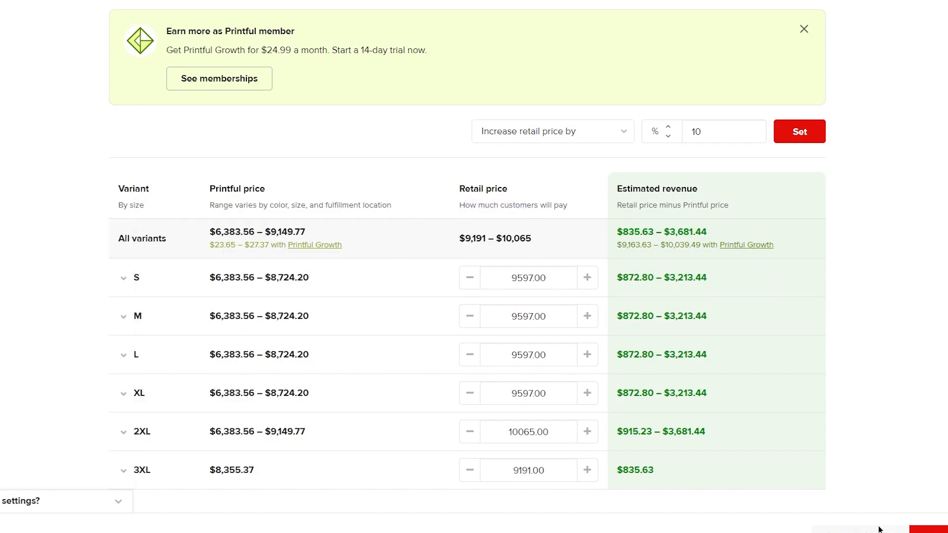
click(923, 531)
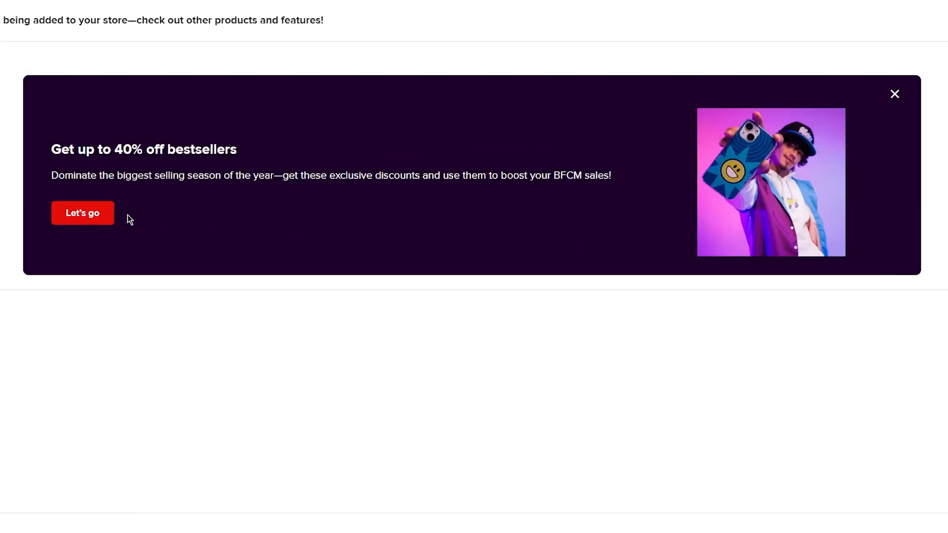
Step: Dismiss the bestseller discount banner and the failed transactions banner on the Printful page
click(896, 95)
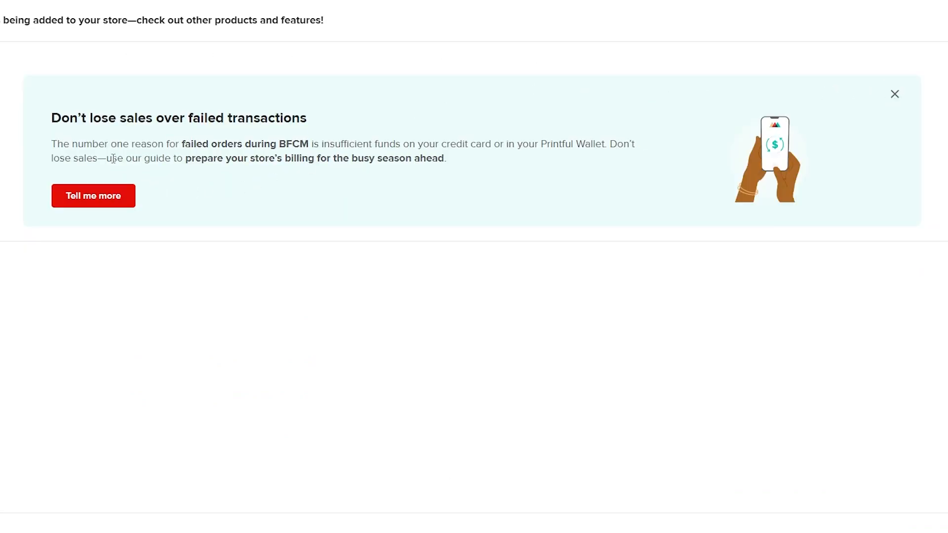
click(895, 95)
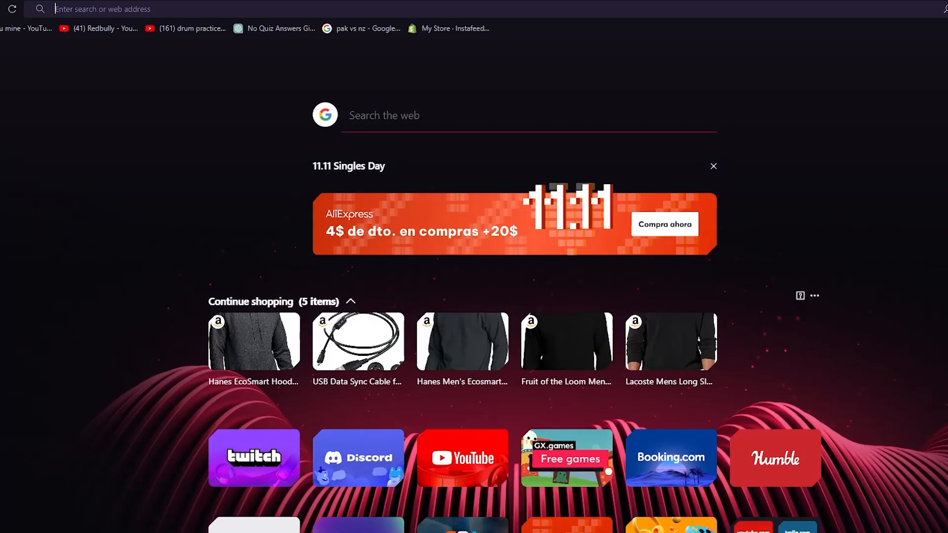
Step: Open the Etsy website in the browser and look over the products on its home page
text(etsy)
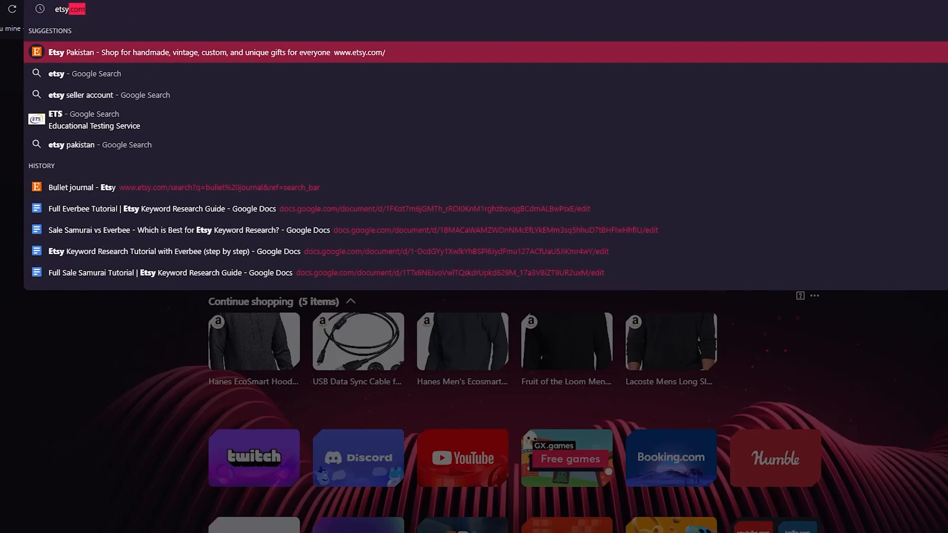
key(Return)
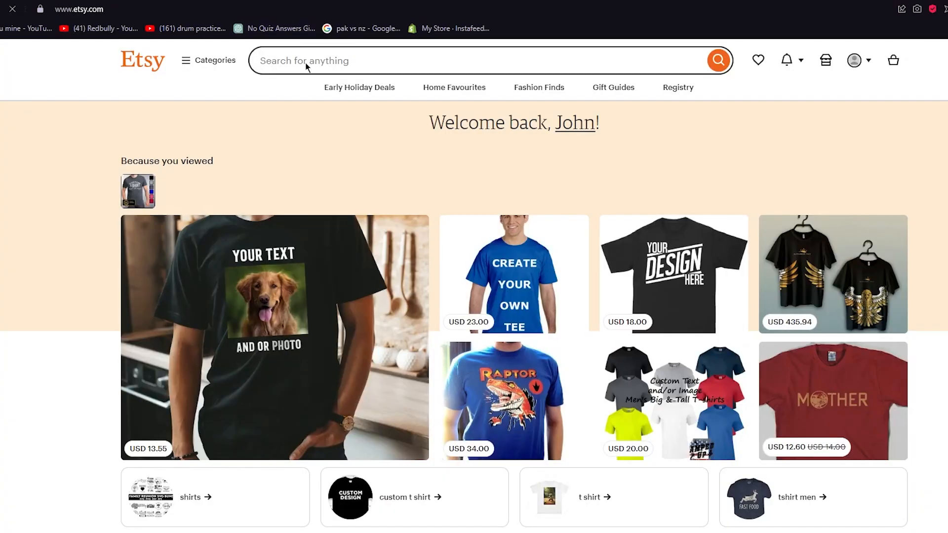
scroll(314, 230, down, 2)
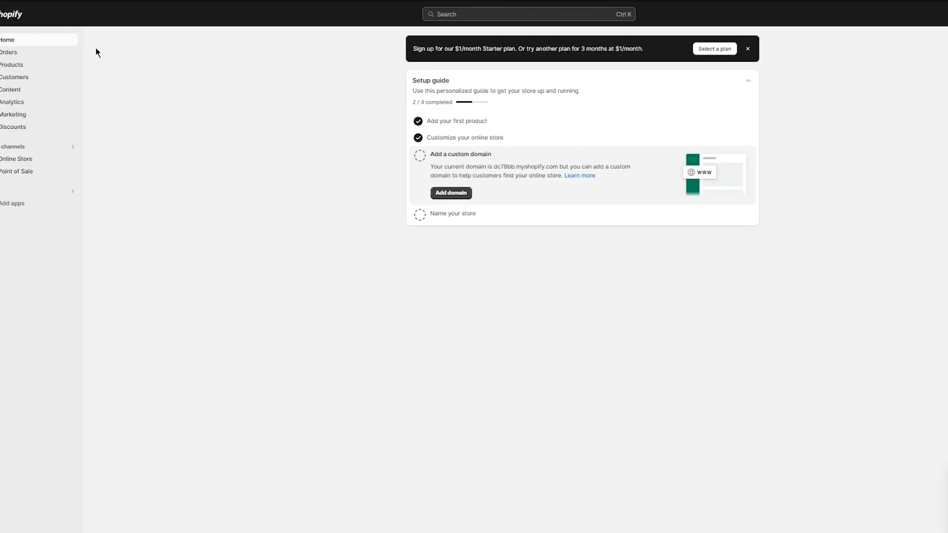
Step: In the Shopify admin, open the Unisex Hoodie product and review its description, media, colour and size options, and variant prices
click(35, 64)
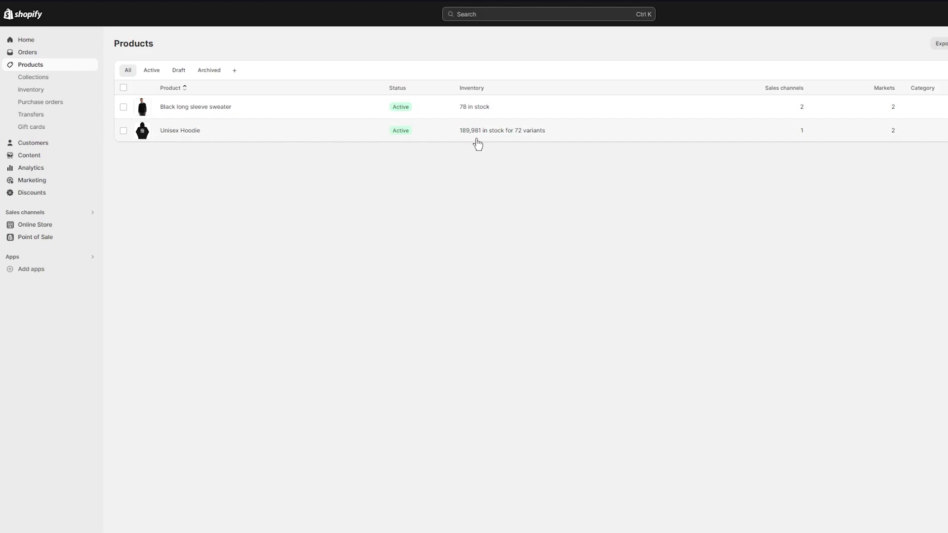
click(180, 132)
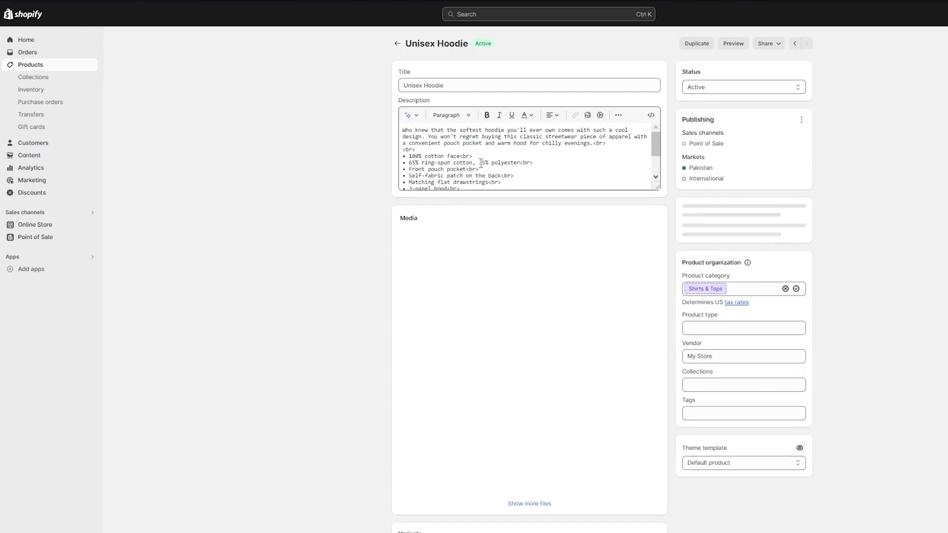
scroll(547, 356, down, 20)
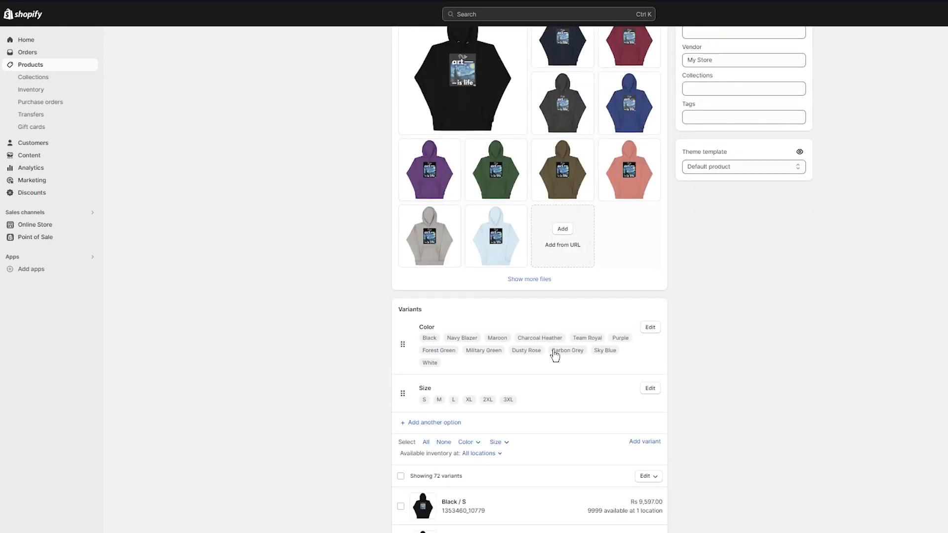
scroll(544, 335, down, 15)
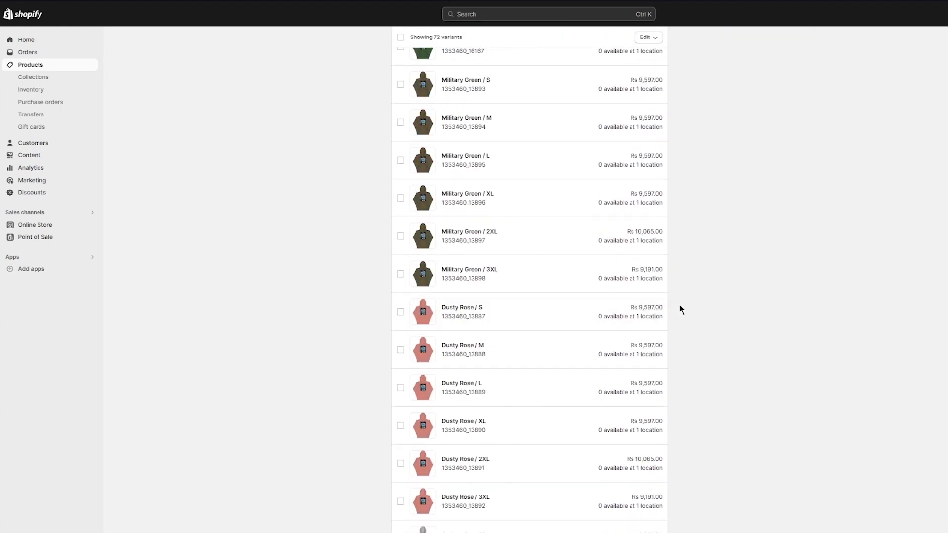
scroll(730, 295, up, 20)
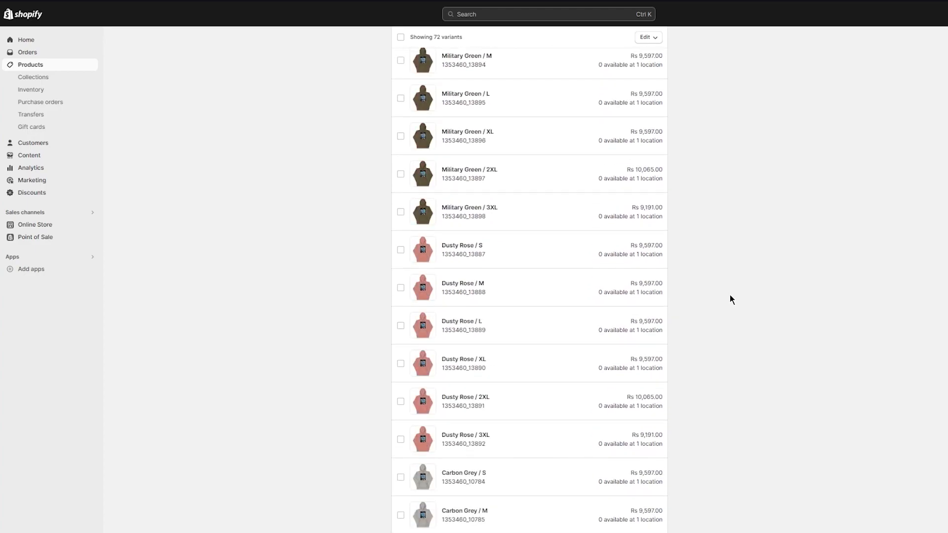